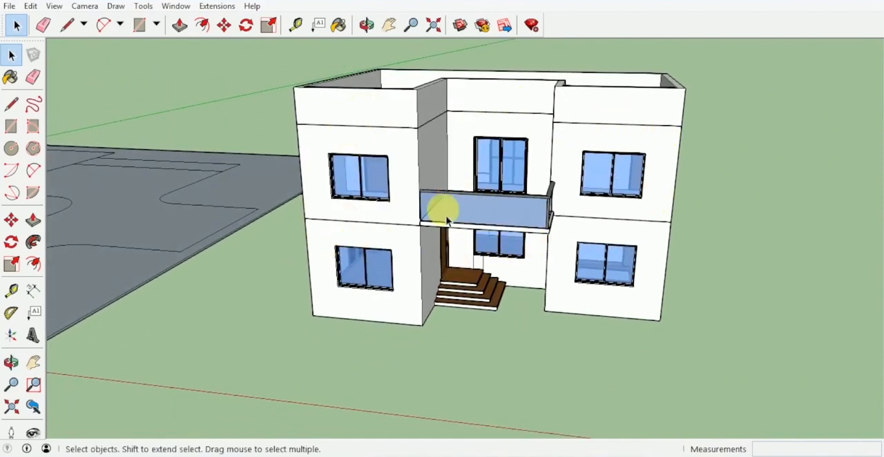
- Draw rectangles covering the full front walls of the two projecting wings, from ground level to the parapet top
{"action": "key", "text": "r"}
{"action": "left_click", "coordinate": [313, 315]}
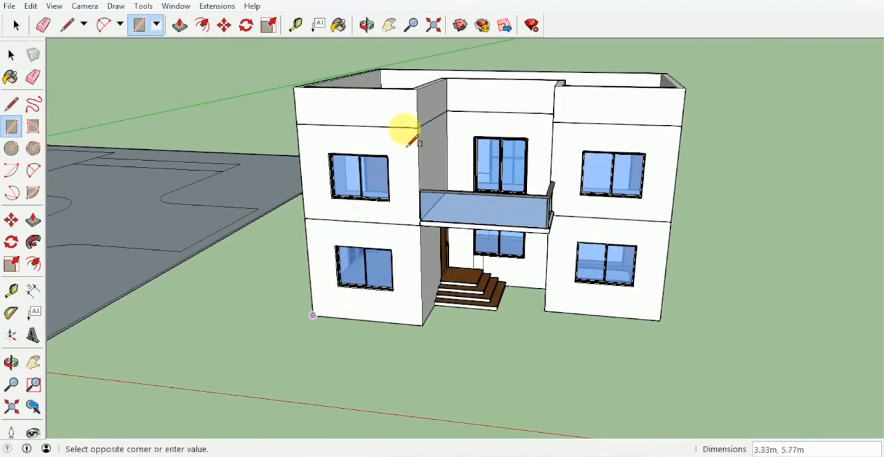
{"action": "left_click", "coordinate": [417, 92]}
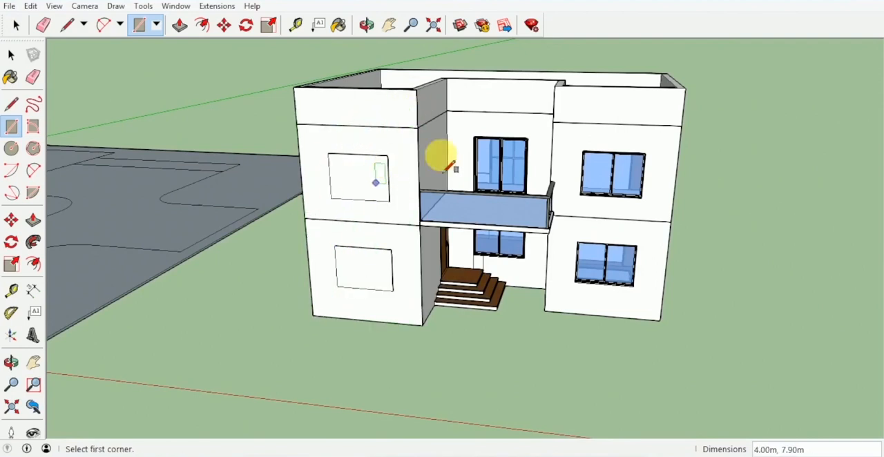
{"action": "left_click", "coordinate": [662, 320]}
- Draw a 4.00 m by 4.00 m rectangle at parapet level over the balcony recess between the wings
{"action": "middle_click_drag", "start_coordinate": [617, 247], "coordinate": [596, 300]}
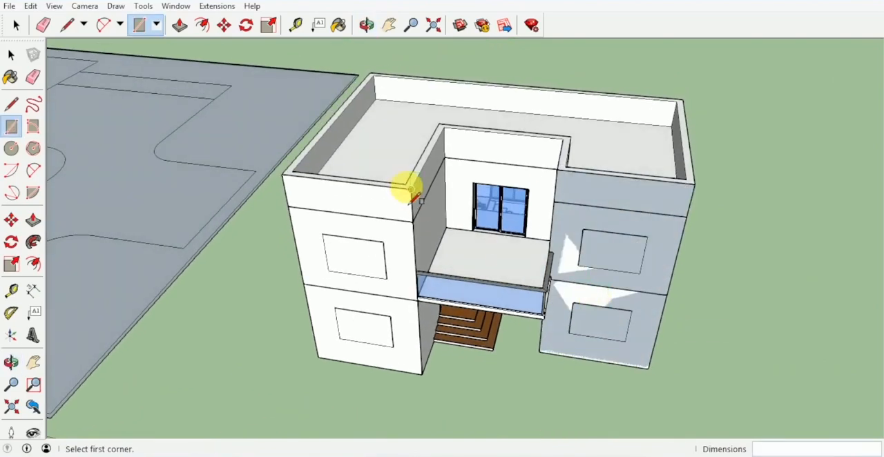
{"action": "left_click", "coordinate": [567, 154]}
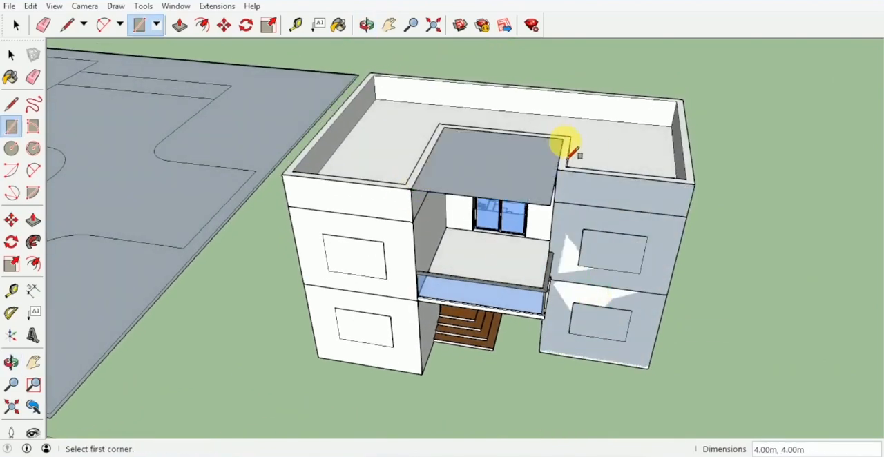
{"action": "middle_click_drag", "start_coordinate": [569, 156], "coordinate": [511, 118]}
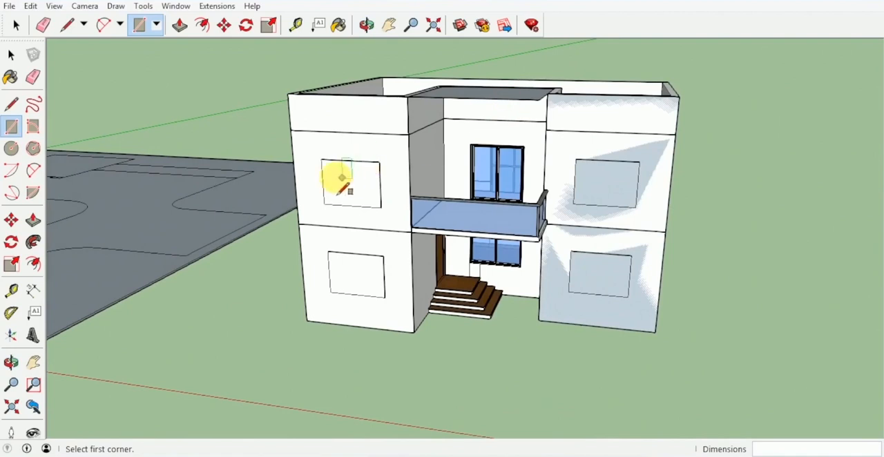
- Draw a 4.65 m by 2.00 m vertical rectangle around the upper and lower windows on each wing's front
{"action": "left_click", "coordinate": [320, 160]}
{"action": "left_click", "coordinate": [384, 297]}
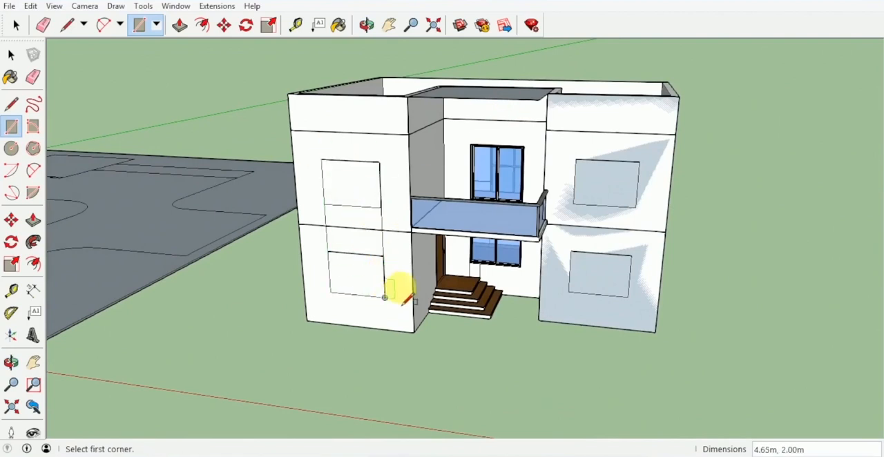
{"action": "left_click", "coordinate": [576, 160]}
{"action": "left_click", "coordinate": [628, 297]}
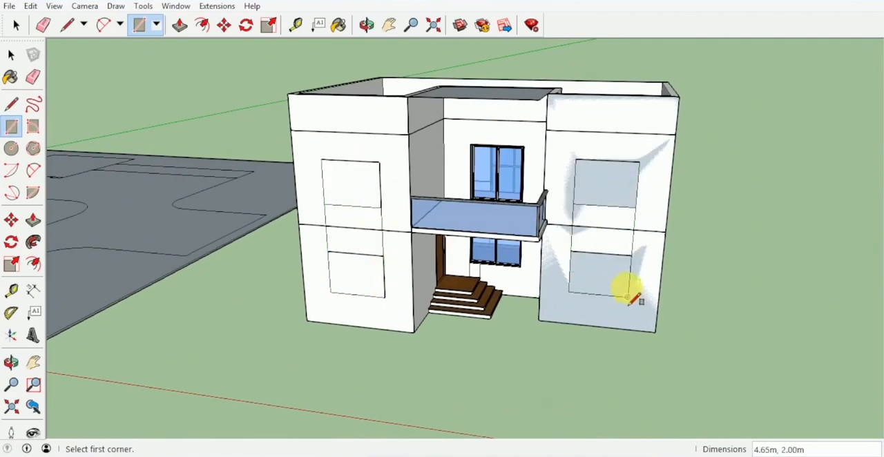
- Remove the new facade faces inside the tall window rectangles on both wings, leaving the windows exposed
{"action": "key", "text": "space"}
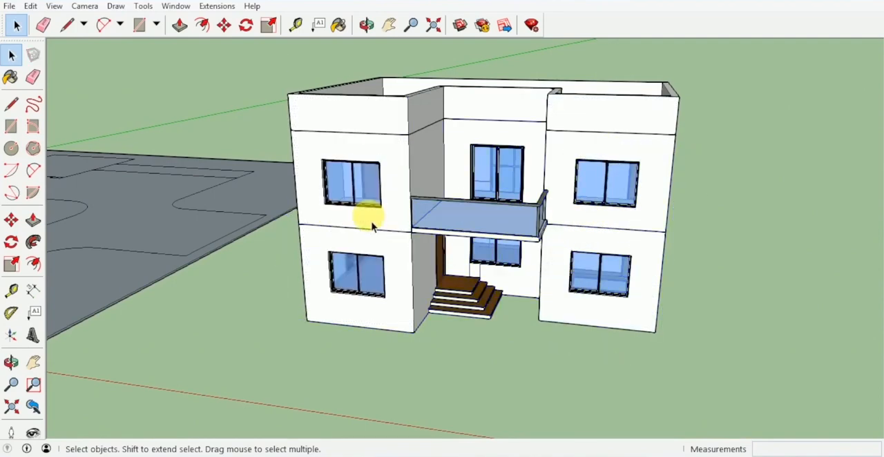
{"action": "double_click", "coordinate": [371, 225]}
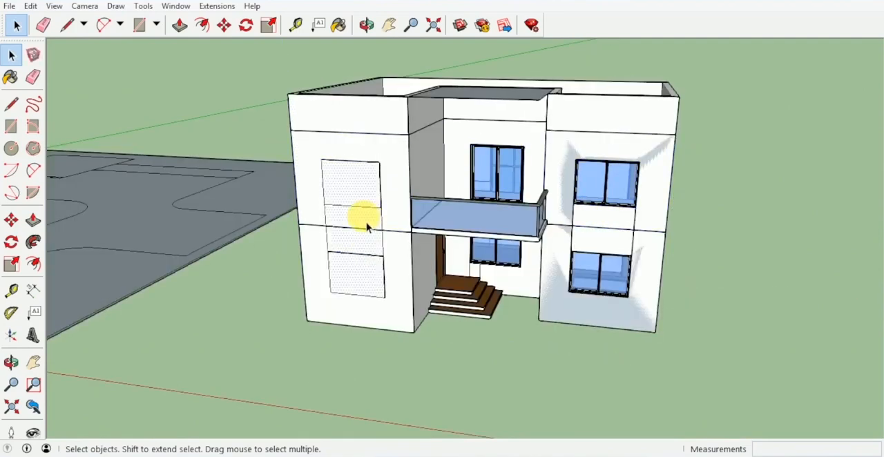
{"action": "middle_click_drag", "start_coordinate": [369, 227], "coordinate": [337, 184]}
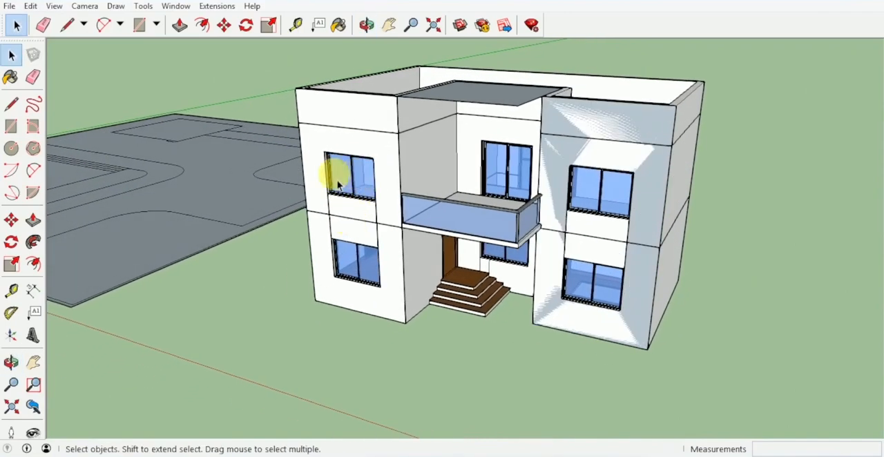
- Push/Pull the front facade faces of both wings outward by 0.30 m around the window openings
{"action": "key", "text": "p"}
{"action": "scroll", "coordinate": [389, 145], "scroll_direction": "up", "scroll_amount": 3}
{"action": "left_click", "coordinate": [391, 148]}
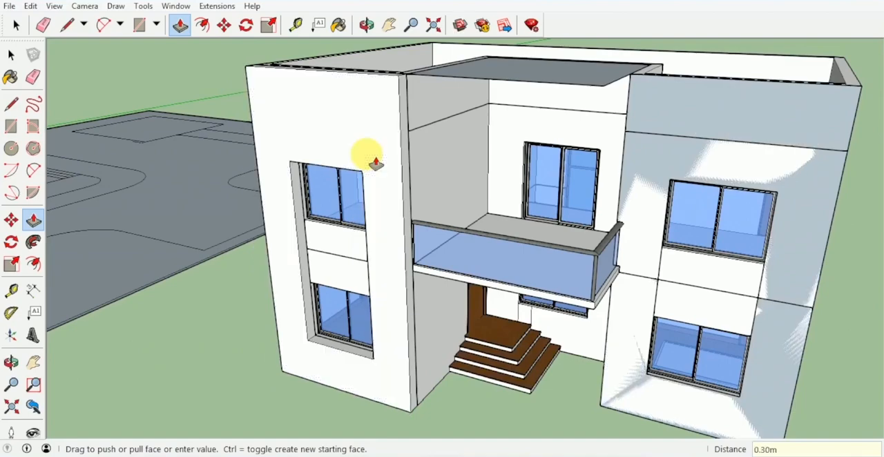
{"action": "left_click", "coordinate": [719, 143]}
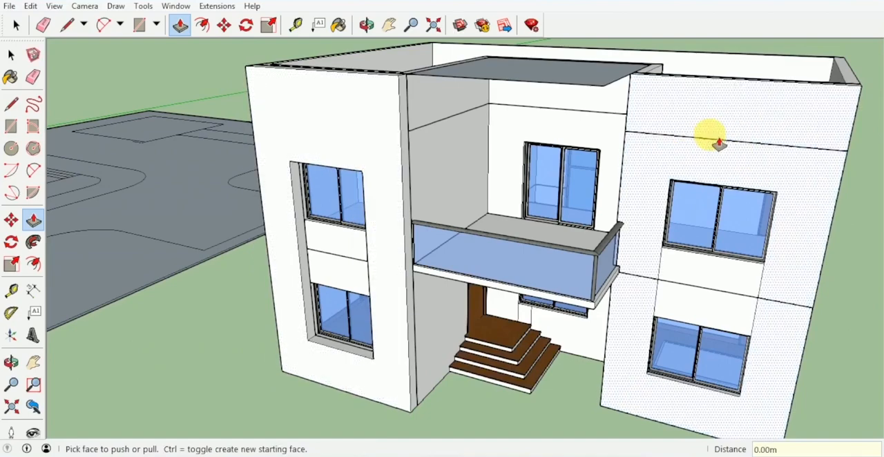
{"action": "left_click", "coordinate": [673, 136]}
{"action": "left_click", "coordinate": [673, 143]}
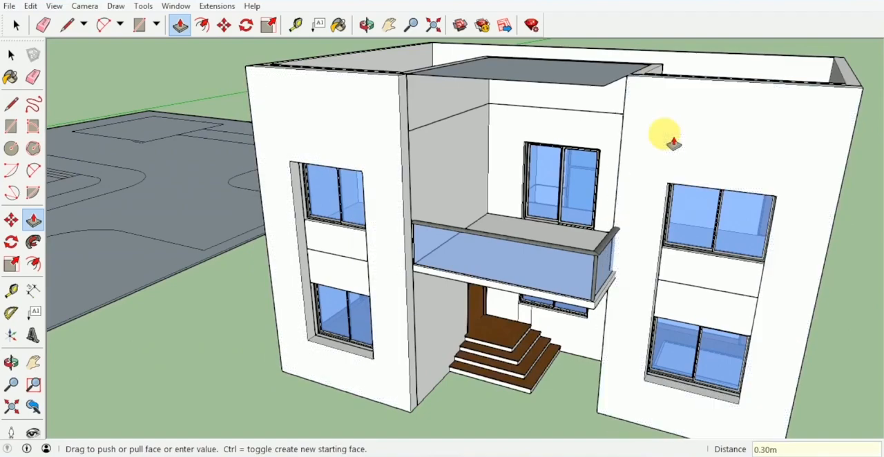
- Give the canopy over the balcony a thickness of 0.30 m with Push/Pull
{"action": "middle_click_drag", "start_coordinate": [615, 166], "coordinate": [535, 64]}
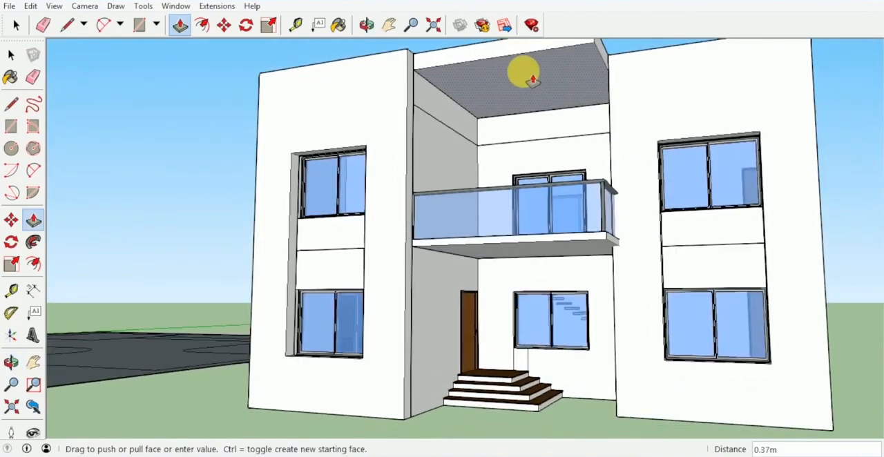
{"action": "type", "text": "3"}
{"action": "key", "text": "Return"}
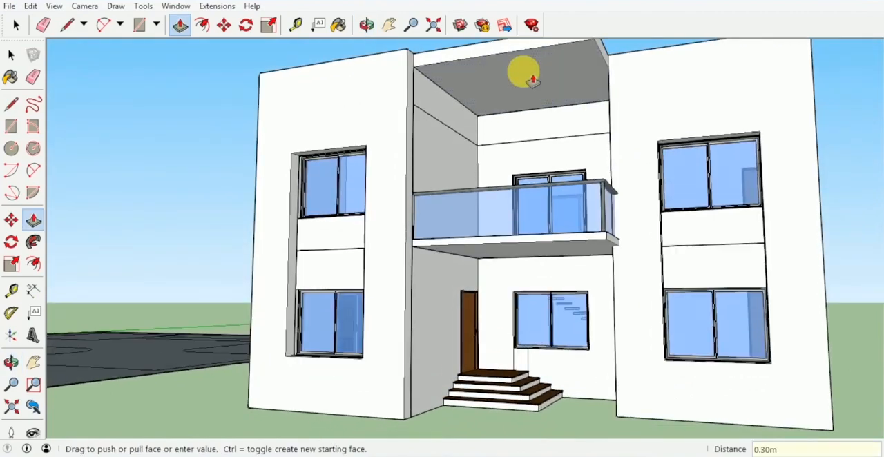
- Extend the canopy's front face by 0.30 m, flush with the projecting wing facades
{"action": "middle_click_drag", "start_coordinate": [525, 76], "coordinate": [509, 126]}
{"action": "scroll", "coordinate": [518, 143], "scroll_direction": "up", "scroll_amount": 3}
{"action": "scroll", "coordinate": [466, 106], "scroll_direction": "up", "scroll_amount": 3}
{"action": "left_click", "coordinate": [457, 107]}
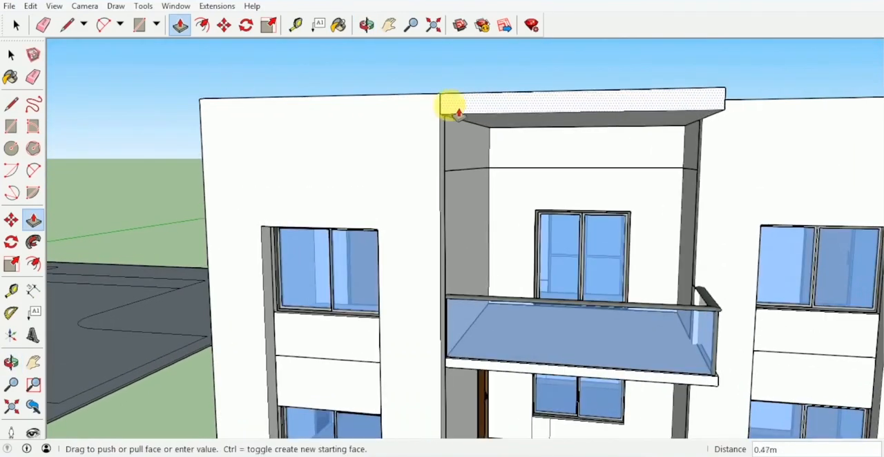
{"action": "scroll", "coordinate": [416, 144], "scroll_direction": "down", "scroll_amount": 3}
{"action": "middle_click_drag", "start_coordinate": [416, 144], "coordinate": [472, 141]}
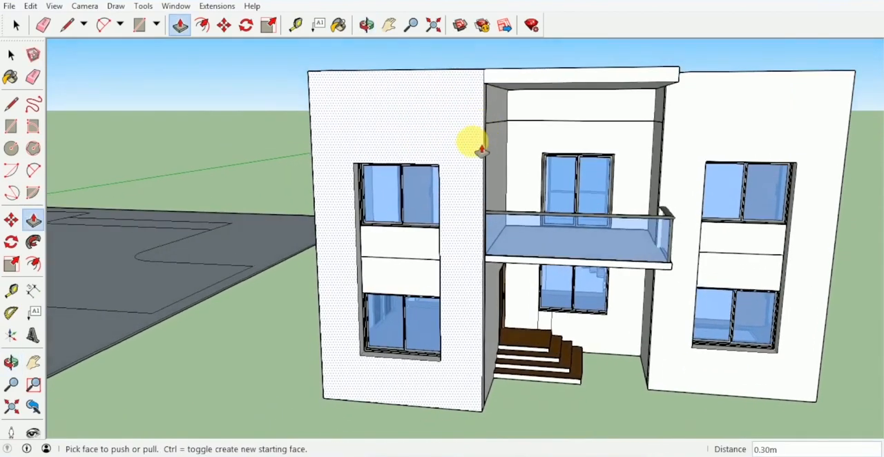
- Push the bottom faces of both wings' window recesses down 1.20 m to ground level
{"action": "middle_click_drag", "start_coordinate": [439, 270], "coordinate": [386, 338]}
{"action": "left_click", "coordinate": [431, 328]}
{"action": "left_click", "coordinate": [429, 381]}
{"action": "scroll", "coordinate": [452, 348], "scroll_direction": "down", "scroll_amount": 1}
{"action": "scroll", "coordinate": [570, 289], "scroll_direction": "up", "scroll_amount": 3}
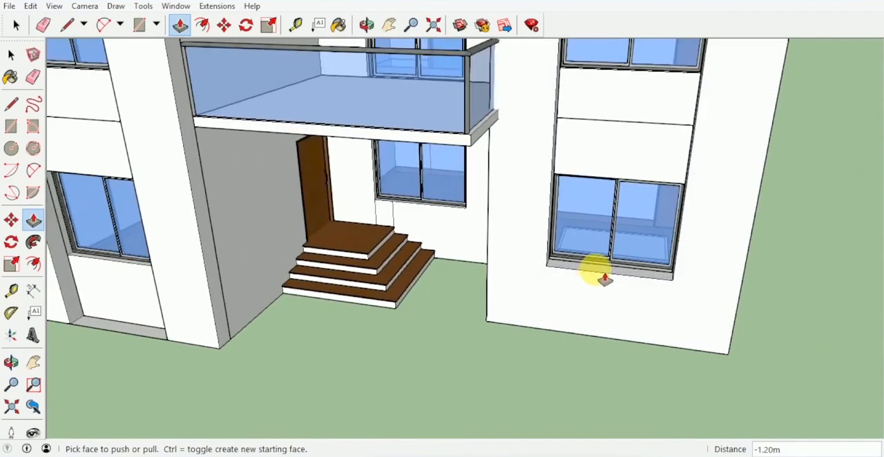
{"action": "left_click", "coordinate": [596, 274]}
{"action": "left_click", "coordinate": [587, 353]}
- Erase the leftover edges at the base of the window recesses on both wings
{"action": "key", "text": "e"}
{"action": "mouse_move", "coordinate": [574, 341]}
{"action": "middle_mouse_down"}
{"action": "mouse_move", "coordinate": [601, 331]}
{"action": "mouse_move", "coordinate": [378, 308]}
{"action": "middle_mouse_up"}
{"action": "scroll", "coordinate": [343, 334], "scroll_direction": "down", "scroll_amount": 3}
{"action": "mouse_move", "coordinate": [343, 334]}
{"action": "middle_mouse_down"}
{"action": "mouse_move", "coordinate": [466, 325]}
{"action": "mouse_move", "coordinate": [517, 290]}
{"action": "mouse_move", "coordinate": [393, 256]}
{"action": "mouse_move", "coordinate": [458, 243]}
{"action": "mouse_move", "coordinate": [429, 279]}
{"action": "middle_mouse_up"}
{"action": "scroll", "coordinate": [355, 149], "scroll_direction": "up", "scroll_amount": 3}
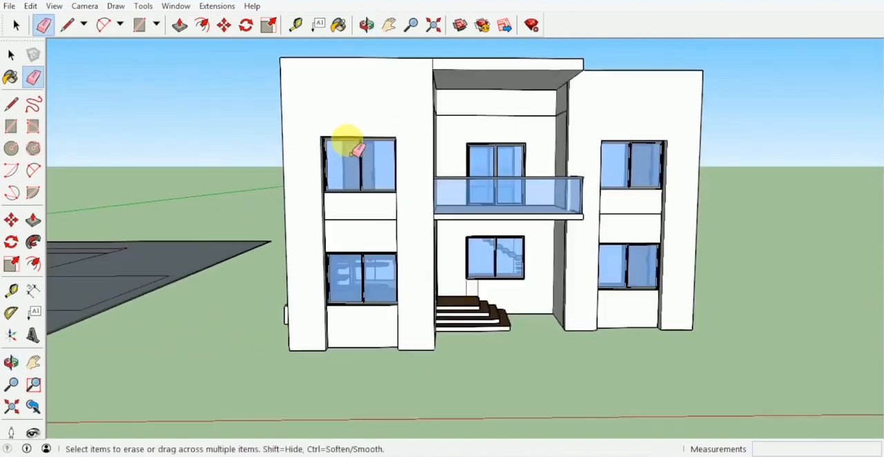
{"action": "mouse_move", "coordinate": [355, 150]}
{"action": "middle_mouse_down"}
{"action": "mouse_move", "coordinate": [331, 203]}
{"action": "mouse_move", "coordinate": [351, 193]}
{"action": "middle_mouse_up"}
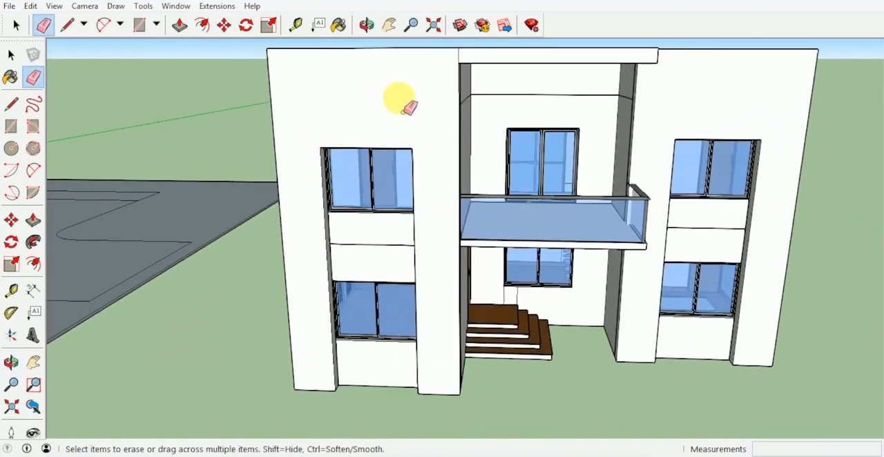
- Draw 1.00 m horizontal lines from the upper windows' top corners to the facade edges on both wings
{"action": "key", "text": "l"}
{"action": "scroll", "coordinate": [414, 148], "scroll_direction": "up", "scroll_amount": 4}
{"action": "left_click", "coordinate": [411, 148]}
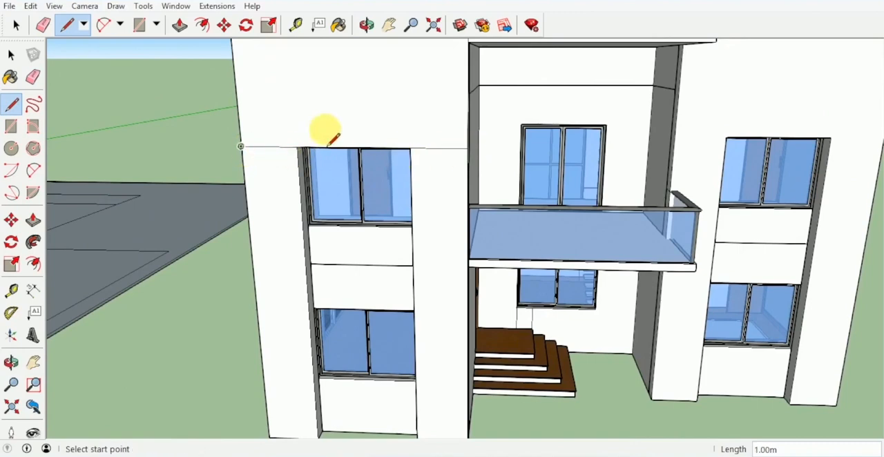
{"action": "scroll", "coordinate": [329, 143], "scroll_direction": "down", "scroll_amount": 5}
{"action": "scroll", "coordinate": [473, 164], "scroll_direction": "up", "scroll_amount": 5}
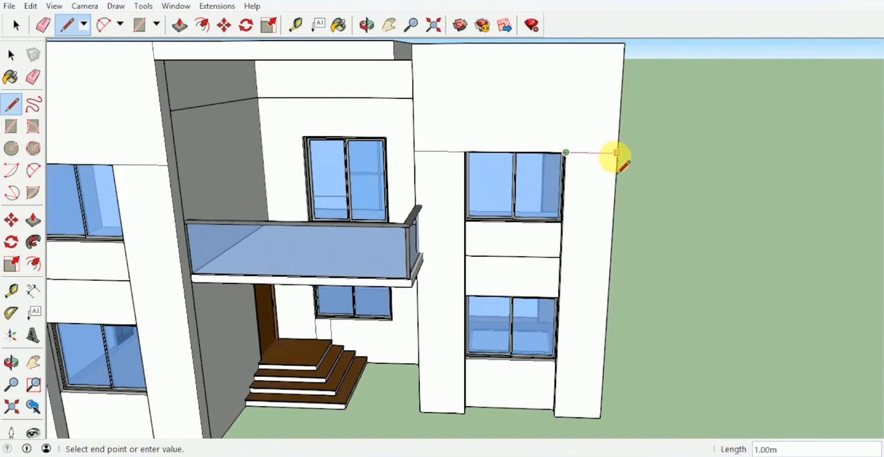
- Offset the upper panel and both side piers of the right wing's facade inward by 0.20 m
{"action": "key", "text": "f"}
{"action": "left_click", "coordinate": [606, 110]}
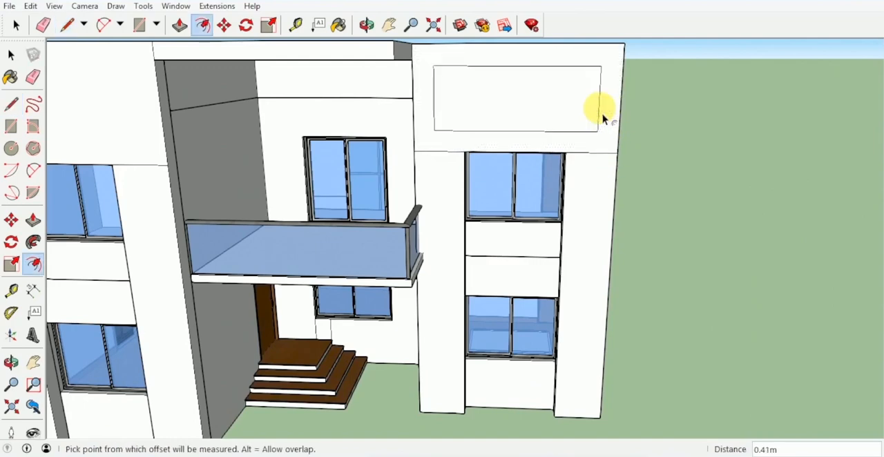
{"action": "type", "text": ".2"}
{"action": "key", "text": "Return"}
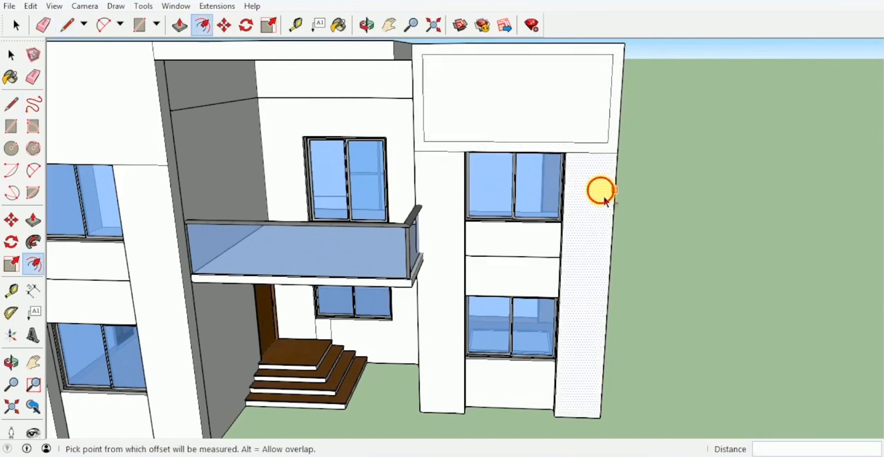
{"action": "double_click", "coordinate": [596, 192]}
{"action": "double_click", "coordinate": [453, 185]}
{"action": "scroll", "coordinate": [455, 188], "scroll_direction": "down", "scroll_amount": 2}
{"action": "middle_click_drag", "start_coordinate": [457, 188], "coordinate": [698, 157]}
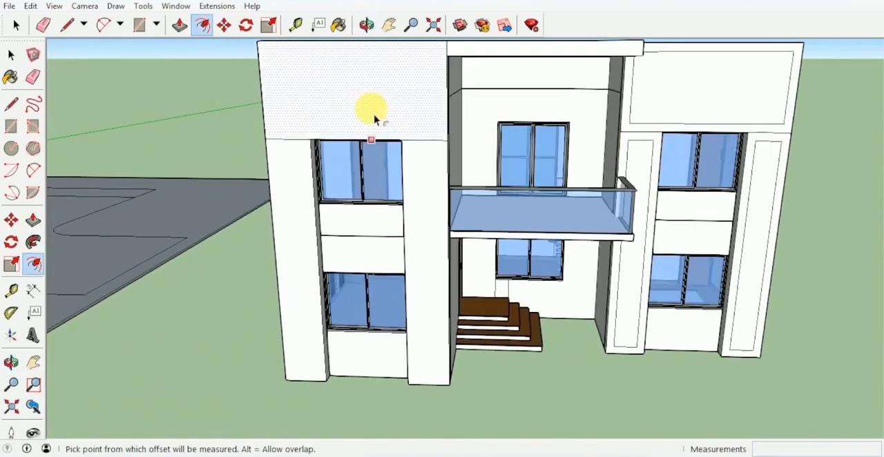
- Apply the same inward offset to the upper panel and both side piers of the left wing's facade
{"action": "double_click", "coordinate": [375, 118]}
{"action": "double_click", "coordinate": [434, 179]}
{"action": "double_click", "coordinate": [306, 182]}
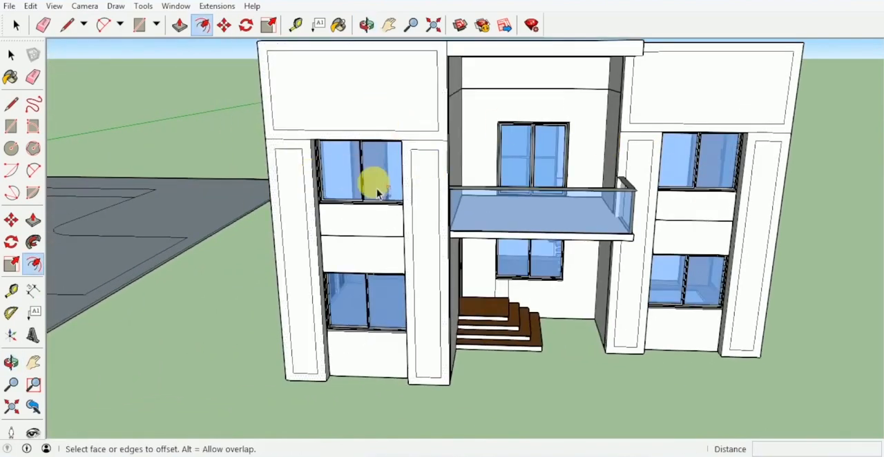
{"action": "scroll", "coordinate": [377, 190], "scroll_direction": "down", "scroll_amount": 2}
{"action": "middle_click_drag", "start_coordinate": [377, 190], "coordinate": [330, 142]}
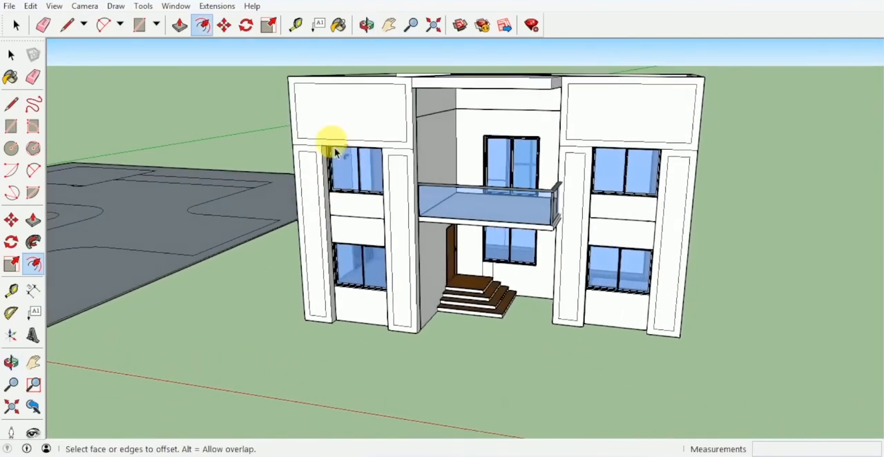
- Recess the left wing's inner upper panel and both inner pier panels by 0.15 m with Push/Pull
{"action": "key", "text": "p"}
{"action": "middle_click_drag", "start_coordinate": [391, 122], "coordinate": [360, 159]}
{"action": "scroll", "coordinate": [361, 159], "scroll_direction": "up", "scroll_amount": 3}
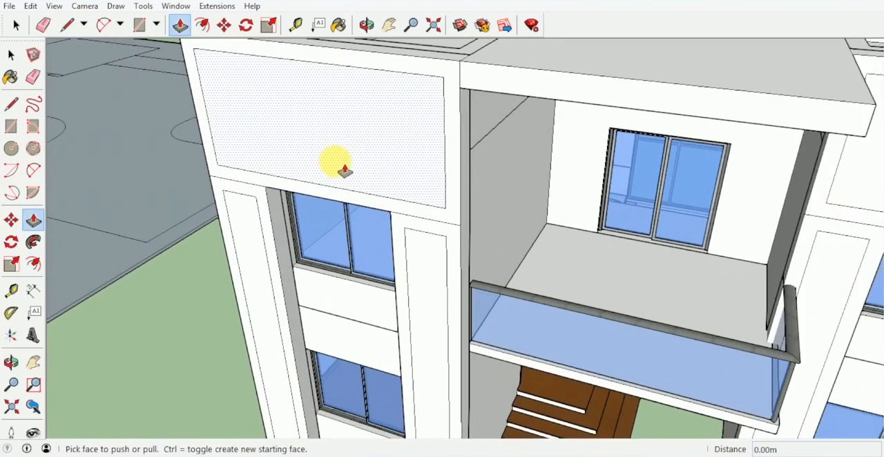
{"action": "left_click", "coordinate": [345, 170]}
{"action": "left_click", "coordinate": [349, 171]}
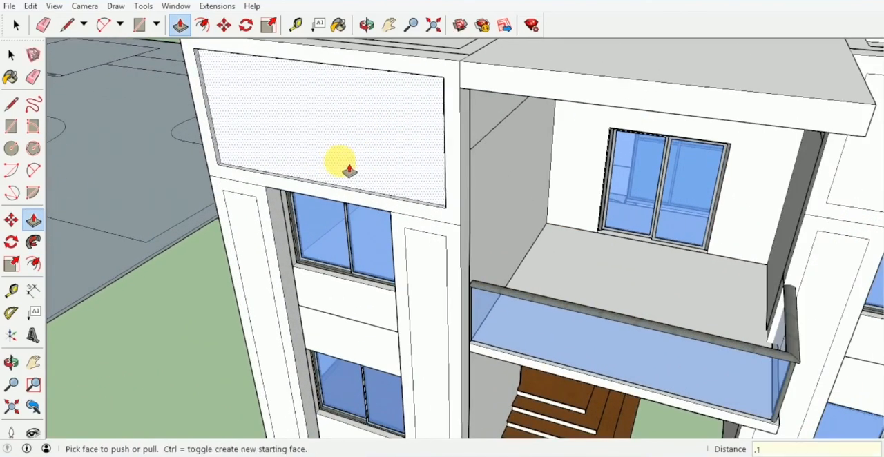
{"action": "left_click", "coordinate": [350, 171]}
{"action": "middle_click_drag", "start_coordinate": [351, 232], "coordinate": [438, 168], "text": "shift"}
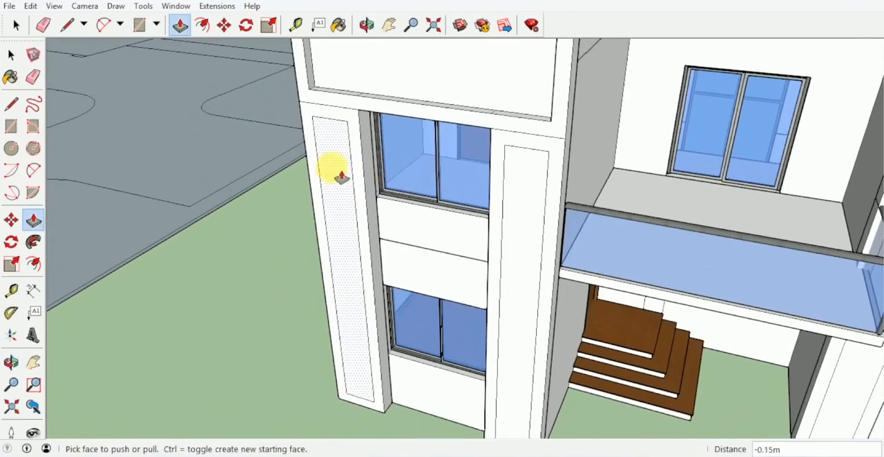
{"action": "double_click", "coordinate": [341, 177]}
{"action": "double_click", "coordinate": [526, 209]}
{"action": "middle_click_drag", "start_coordinate": [542, 198], "coordinate": [282, 209]}
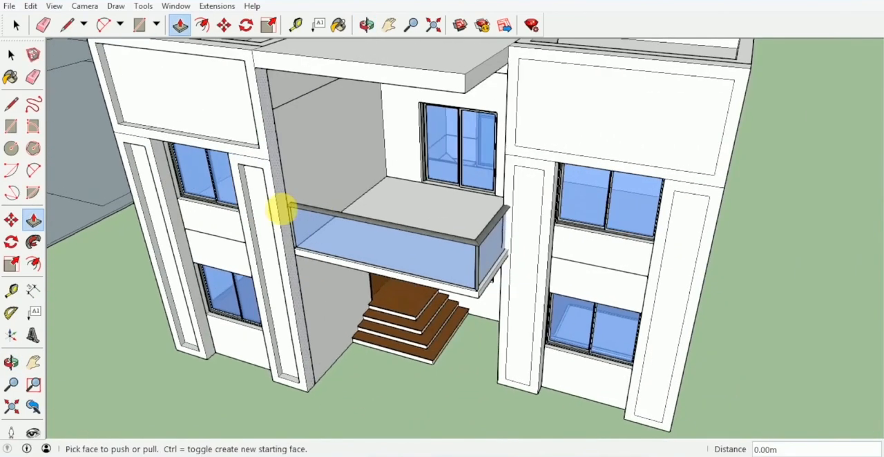
- Recess the right wing's inner upper panel and both inner pier panels by the same depth
{"action": "double_click", "coordinate": [598, 138]}
{"action": "double_click", "coordinate": [544, 206]}
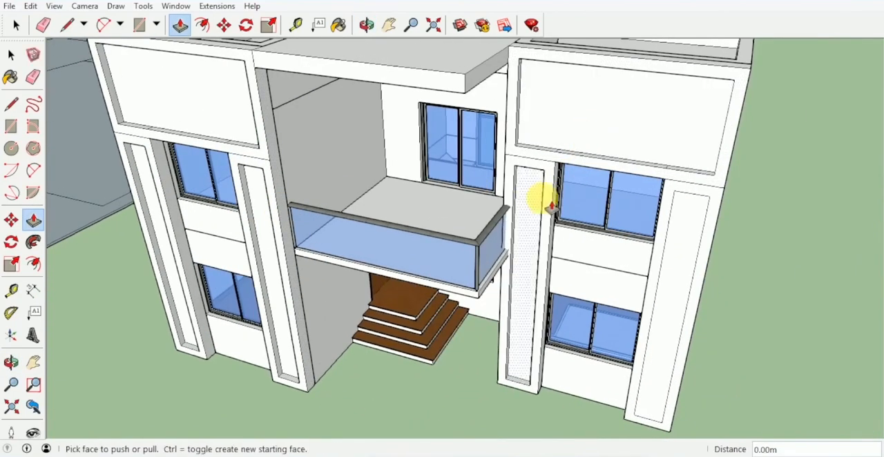
{"action": "double_click", "coordinate": [680, 234]}
{"action": "middle_click_drag", "start_coordinate": [676, 233], "coordinate": [632, 145]}
{"action": "scroll", "coordinate": [779, 280], "scroll_direction": "down", "scroll_amount": 3}
- Offset the underside outline of the balcony canopy inward to mark a smaller rectangle
{"action": "key", "text": "space"}
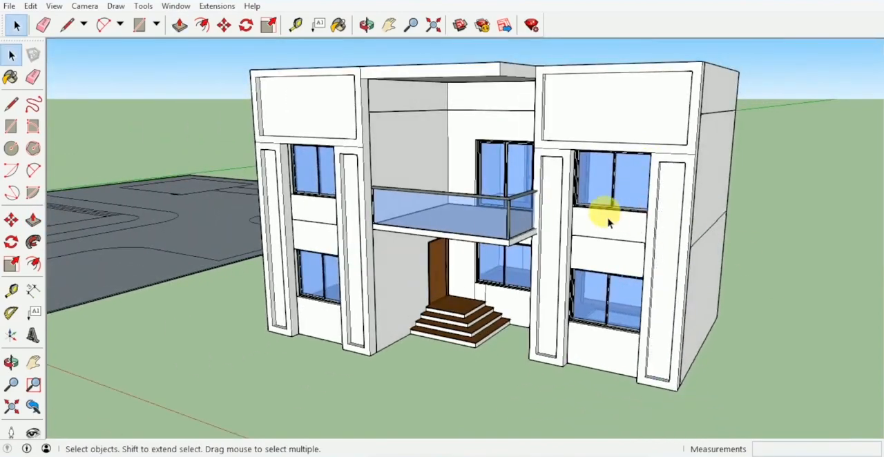
{"action": "middle_click_drag", "start_coordinate": [606, 218], "coordinate": [612, 144]}
{"action": "scroll", "coordinate": [497, 95], "scroll_direction": "up", "scroll_amount": 4}
{"action": "mouse_move", "coordinate": [497, 95]}
{"action": "middle_mouse_down"}
{"action": "mouse_move", "coordinate": [583, 80]}
{"action": "mouse_move", "coordinate": [588, 111]}
{"action": "mouse_move", "coordinate": [505, 113]}
{"action": "mouse_move", "coordinate": [495, 83]}
{"action": "middle_mouse_up"}
{"action": "scroll", "coordinate": [545, 103], "scroll_direction": "up", "scroll_amount": 2}
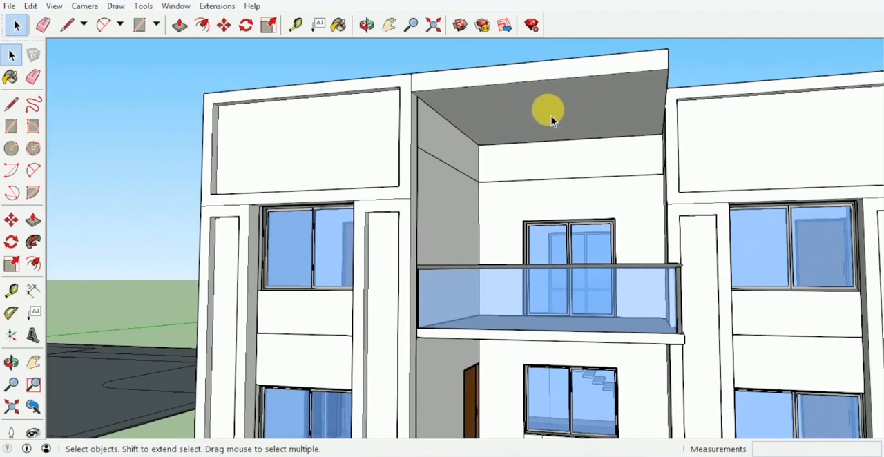
{"action": "key", "text": "f"}
{"action": "scroll", "coordinate": [562, 116], "scroll_direction": "up", "scroll_amount": 5}
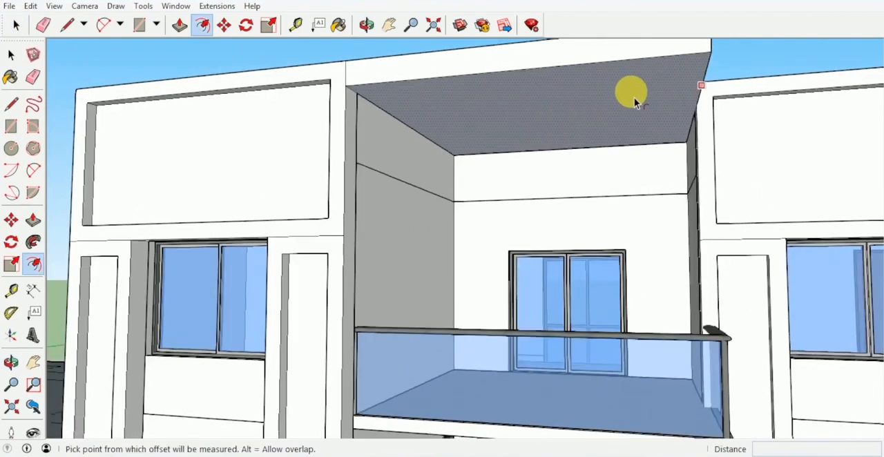
{"action": "left_click", "coordinate": [661, 88]}
{"action": "left_click", "coordinate": [670, 83]}
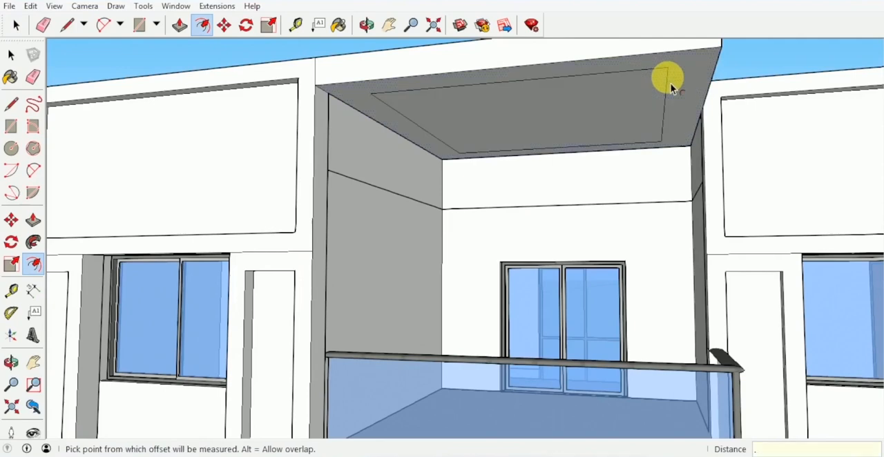
- Recess the inner rectangle on the canopy's underside with Push/Pull
{"action": "key", "text": "p"}
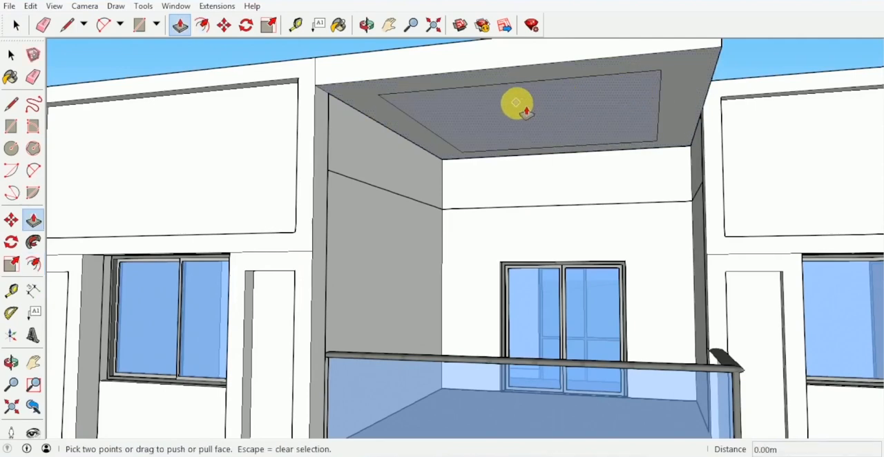
{"action": "scroll", "coordinate": [516, 104], "scroll_direction": "up", "scroll_amount": 1}
{"action": "left_click", "coordinate": [522, 105]}
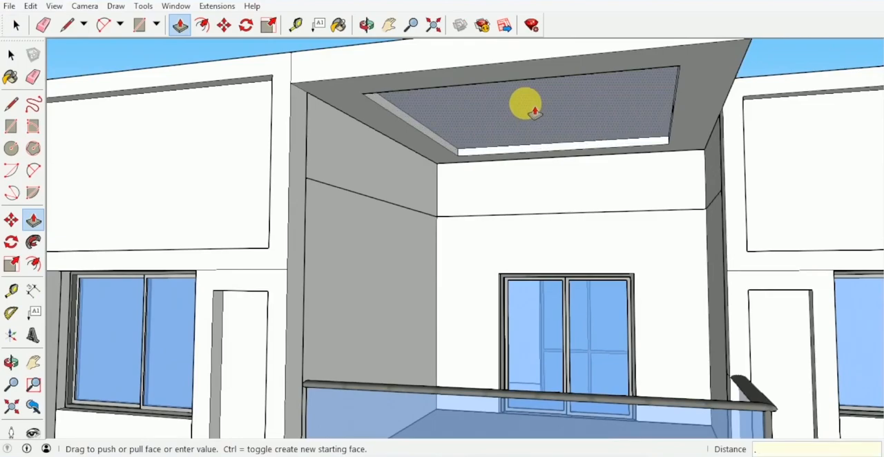
{"action": "left_click", "coordinate": [530, 107]}
{"action": "key", "text": "space"}
{"action": "middle_click_drag", "start_coordinate": [529, 108], "coordinate": [506, 175]}
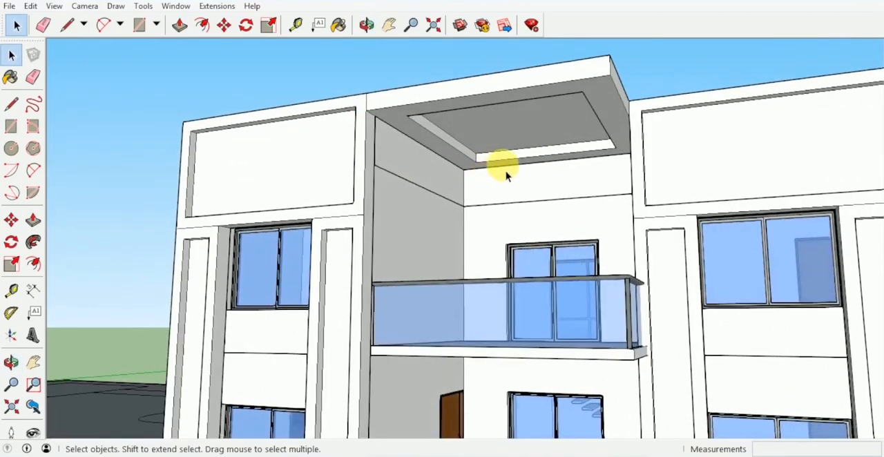
{"action": "scroll", "coordinate": [511, 174], "scroll_direction": "down", "scroll_amount": 5}
{"action": "scroll", "coordinate": [529, 173], "scroll_direction": "up", "scroll_amount": 5}
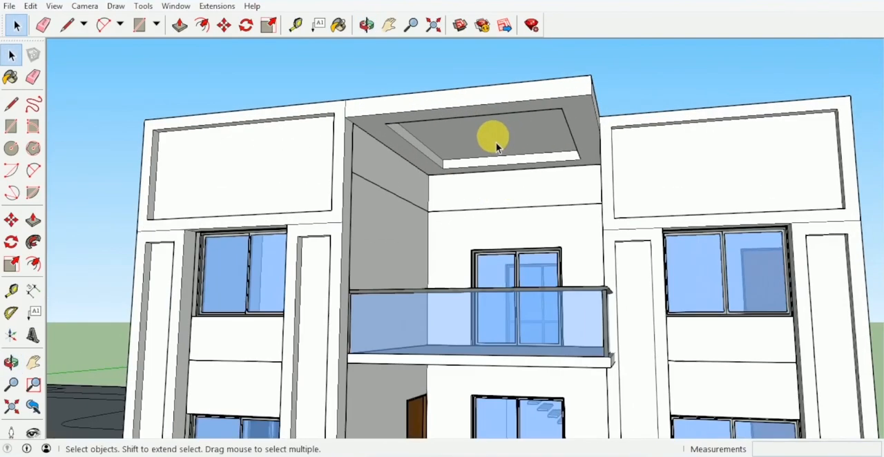
- Push the recessed face through the canopy's full thickness to cut an opening
{"action": "scroll", "coordinate": [495, 144], "scroll_direction": "up", "scroll_amount": 3}
{"action": "key", "text": "p"}
{"action": "left_click", "coordinate": [509, 136]}
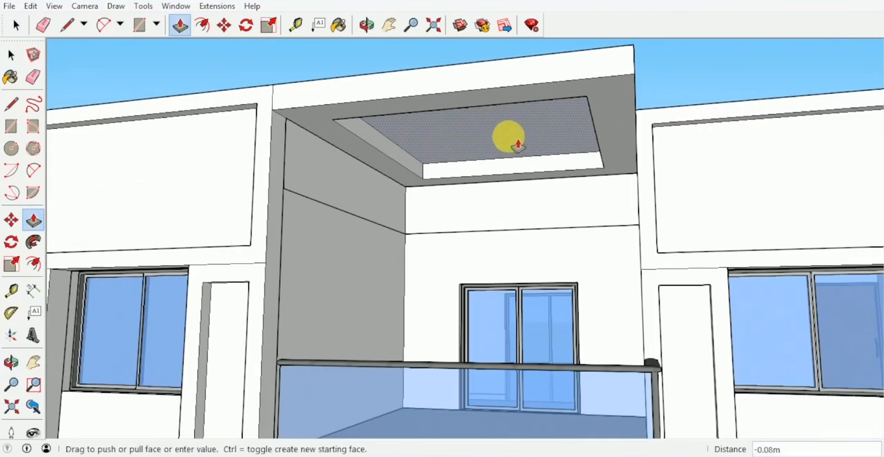
{"action": "left_click", "coordinate": [472, 133]}
{"action": "middle_click_drag", "start_coordinate": [474, 128], "coordinate": [653, 144]}
{"action": "key", "text": "space"}
{"action": "scroll", "coordinate": [653, 144], "scroll_direction": "down", "scroll_amount": 3}
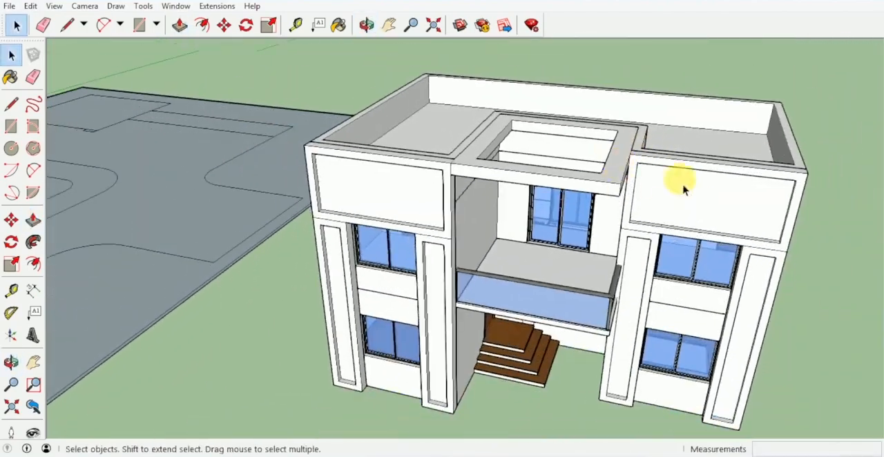
- Select all connected geometry of the projecting front frames and canopy and make it a group
{"action": "middle_click_drag", "start_coordinate": [683, 190], "coordinate": [584, 173]}
{"action": "left_click", "coordinate": [534, 173]}
{"action": "scroll", "coordinate": [569, 174], "scroll_direction": "up", "scroll_amount": 3}
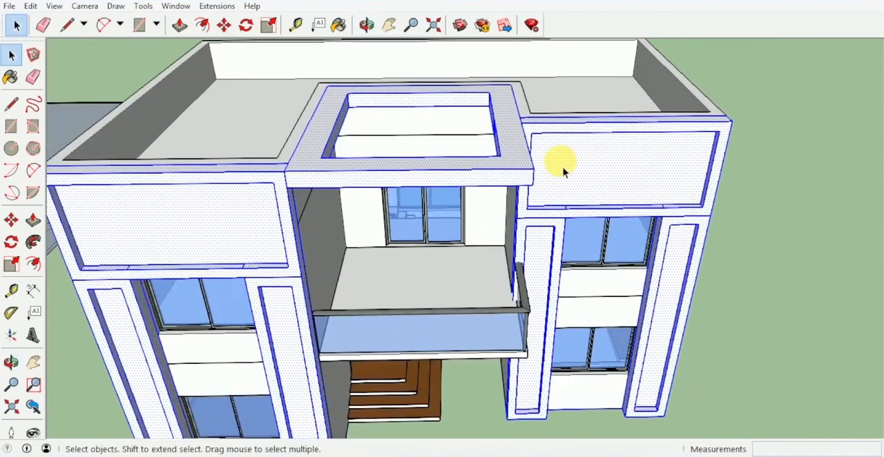
{"action": "right_click", "coordinate": [562, 166]}
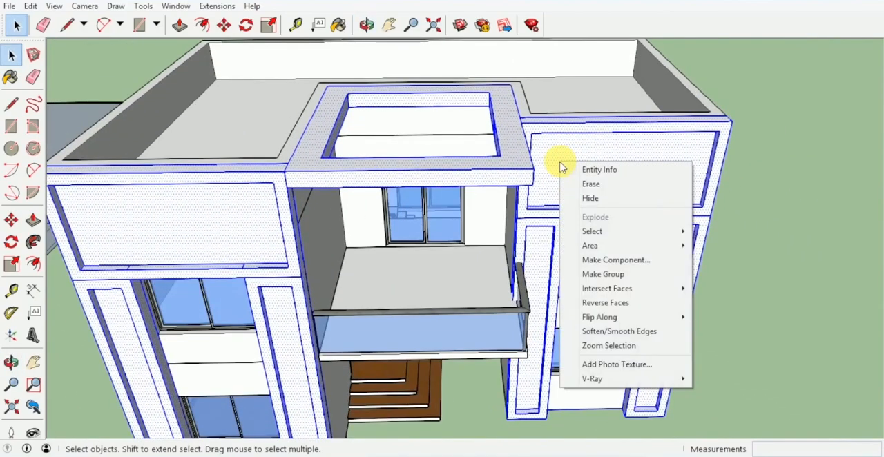
{"action": "left_click", "coordinate": [601, 274]}
- Draw a rectangle corner to corner across the canopy opening to fill it with a face
{"action": "middle_click_drag", "start_coordinate": [548, 228], "coordinate": [426, 157]}
{"action": "key", "text": "r"}
{"action": "left_click", "coordinate": [425, 121]}
{"action": "left_click", "coordinate": [557, 233]}
- Draw a 3.30 m line between side midpoints to split the canopy opening's infill face in half
{"action": "middle_click_drag", "start_coordinate": [429, 190], "coordinate": [495, 102]}
{"action": "scroll", "coordinate": [495, 101], "scroll_direction": "up", "scroll_amount": 4}
{"action": "middle_click_drag", "start_coordinate": [513, 132], "coordinate": [484, 138]}
{"action": "key", "text": "l"}
{"action": "left_click", "coordinate": [515, 180]}
{"action": "scroll", "coordinate": [479, 128], "scroll_direction": "up", "scroll_amount": 3}
{"action": "middle_click_drag", "start_coordinate": [508, 207], "coordinate": [292, 214]}
{"action": "left_click", "coordinate": [275, 249]}
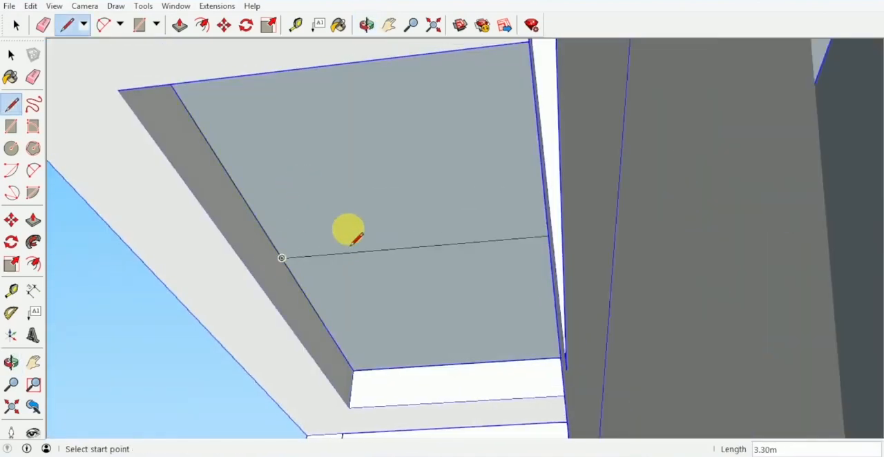
- Try to quarter the infill face with a 3.00 m cross line and offset its quarters inward by 0.3 m
{"action": "middle_click_drag", "start_coordinate": [347, 233], "coordinate": [568, 391]}
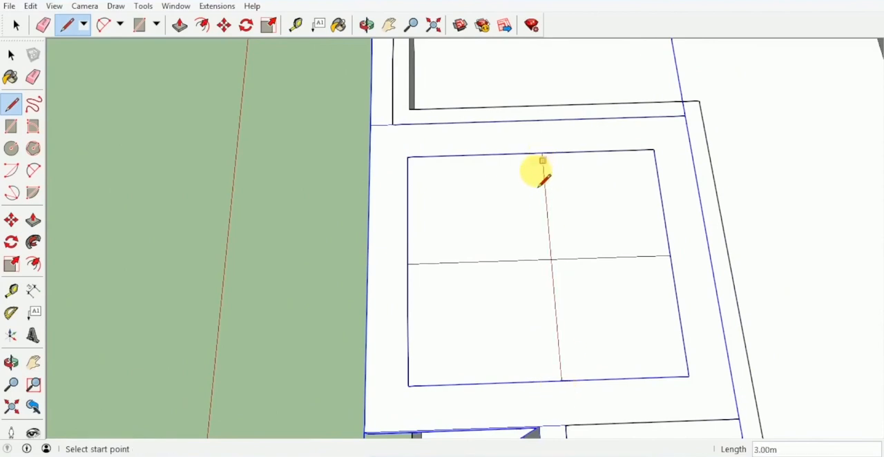
{"action": "key", "text": "f"}
{"action": "scroll", "coordinate": [537, 181], "scroll_direction": "up", "scroll_amount": 2}
{"action": "left_click", "coordinate": [528, 238]}
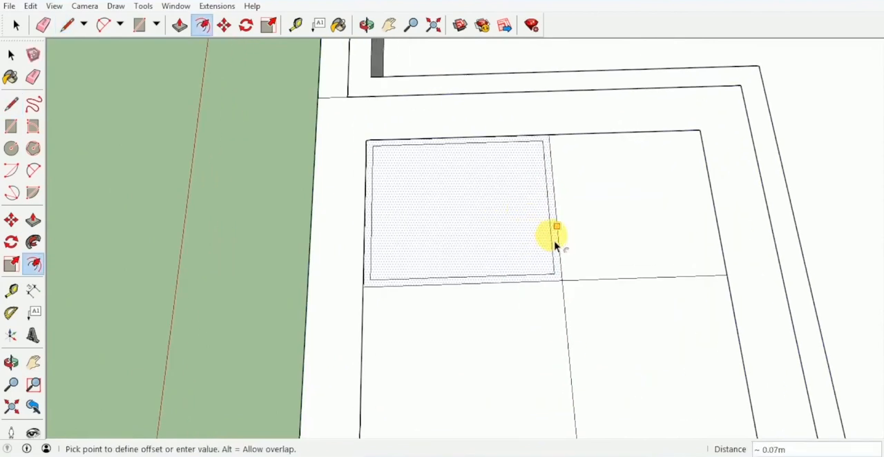
{"action": "left_click", "coordinate": [557, 242]}
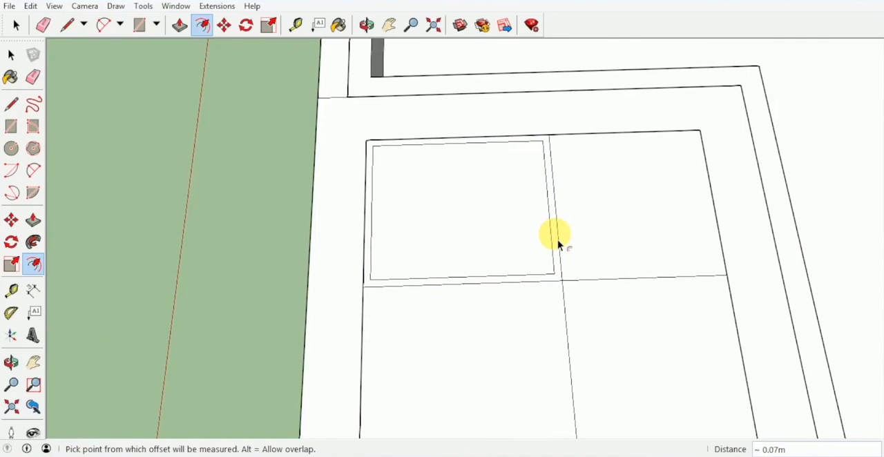
{"action": "type", "text": ".3"}
{"action": "key", "text": "Return"}
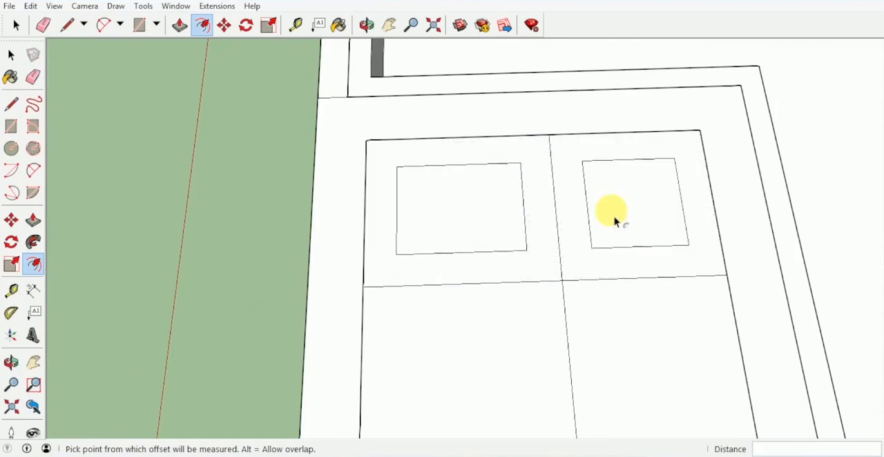
- Undo the quarter offsets and the second dividing line on the canopy's infill face
{"action": "middle_click_drag", "start_coordinate": [631, 336], "coordinate": [542, 267]}
{"action": "key", "text": "ctrl+z"}
{"action": "key", "text": "ctrl+z"}
- Divide the infill face into four equal quarters with a cross line through the first line's midpoint
{"action": "scroll", "coordinate": [565, 269], "scroll_direction": "down", "scroll_amount": 1}
{"action": "key", "text": "l"}
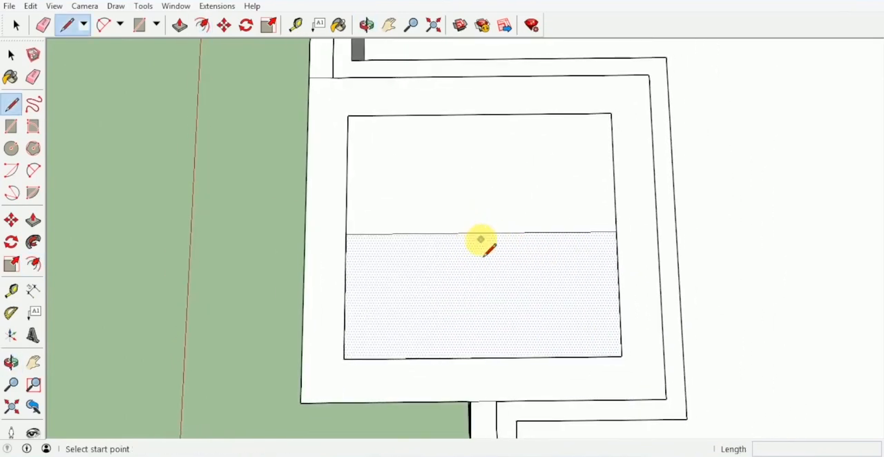
{"action": "left_click", "coordinate": [481, 233]}
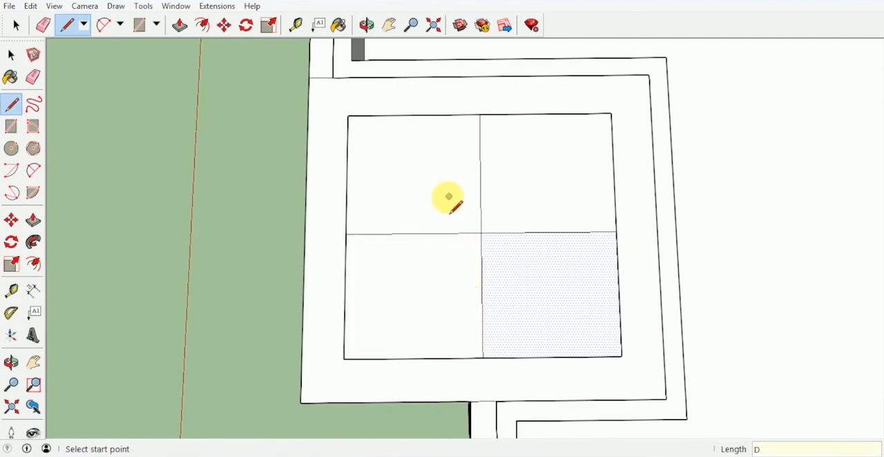
{"action": "type", "text": "gF"}
{"action": "key", "text": "Escape"}
{"action": "key", "text": "f"}
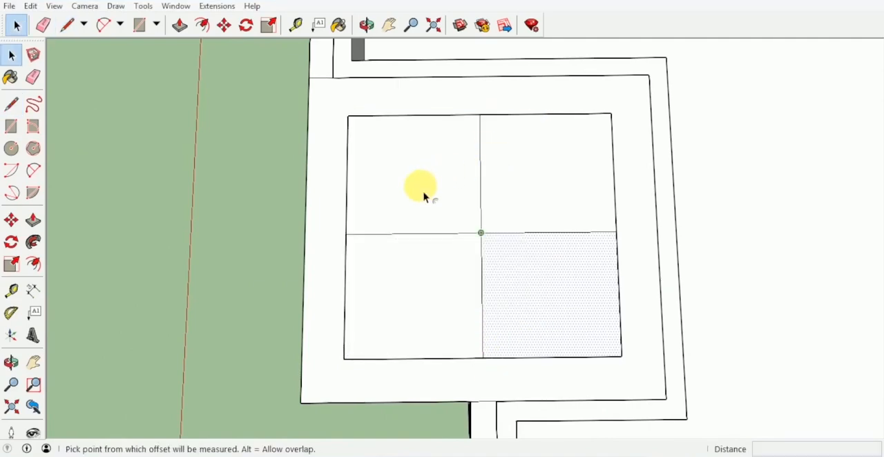
- Offset all four quarters of the infill face inward by the same distance
{"action": "left_click", "coordinate": [450, 188]}
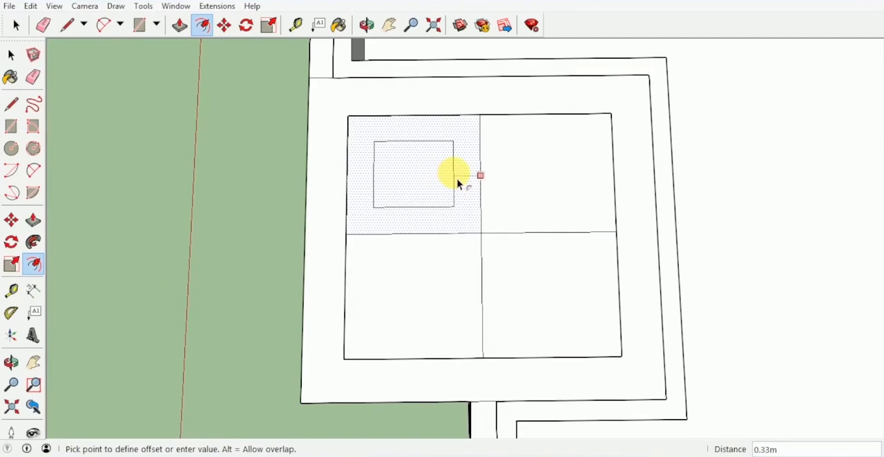
{"action": "left_click", "coordinate": [457, 184]}
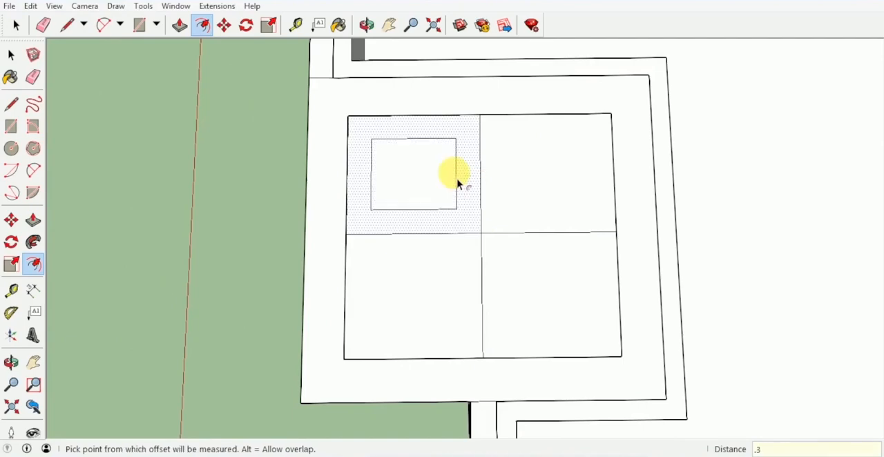
{"action": "double_click", "coordinate": [529, 194]}
{"action": "double_click", "coordinate": [518, 294]}
{"action": "double_click", "coordinate": [433, 286]}
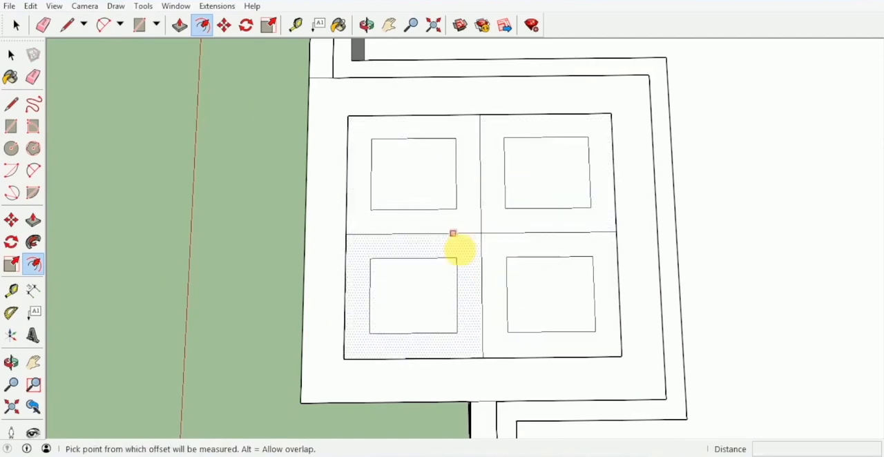
- Erase the crossing divider lines between the four inner rectangles
{"action": "key", "text": "e"}
{"action": "left_click_drag", "start_coordinate": [480, 218], "coordinate": [482, 221]}
{"action": "mouse_move", "coordinate": [520, 223]}
{"action": "middle_mouse_down"}
{"action": "mouse_move", "coordinate": [566, 223]}
{"action": "mouse_move", "coordinate": [698, 180]}
{"action": "middle_mouse_up"}
{"action": "middle_click_drag", "start_coordinate": [520, 185], "coordinate": [691, 149]}
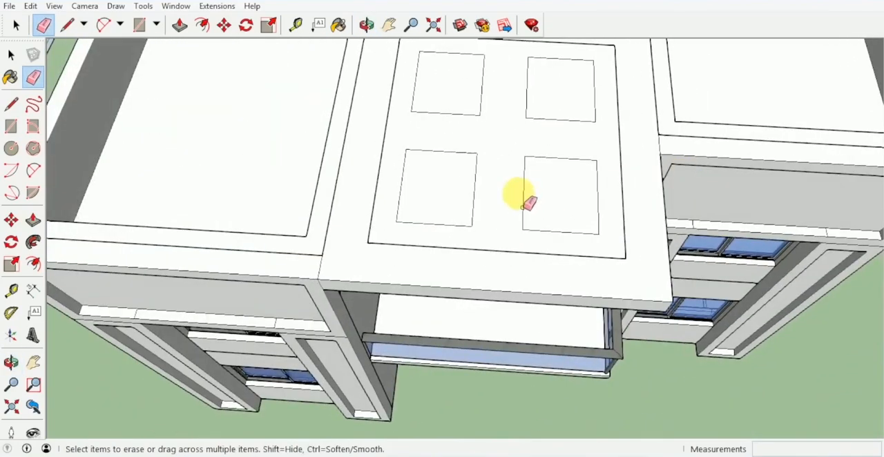
{"action": "mouse_move", "coordinate": [487, 242]}
{"action": "middle_mouse_down"}
{"action": "mouse_move", "coordinate": [503, 300]}
{"action": "mouse_move", "coordinate": [402, 221]}
{"action": "middle_mouse_up"}
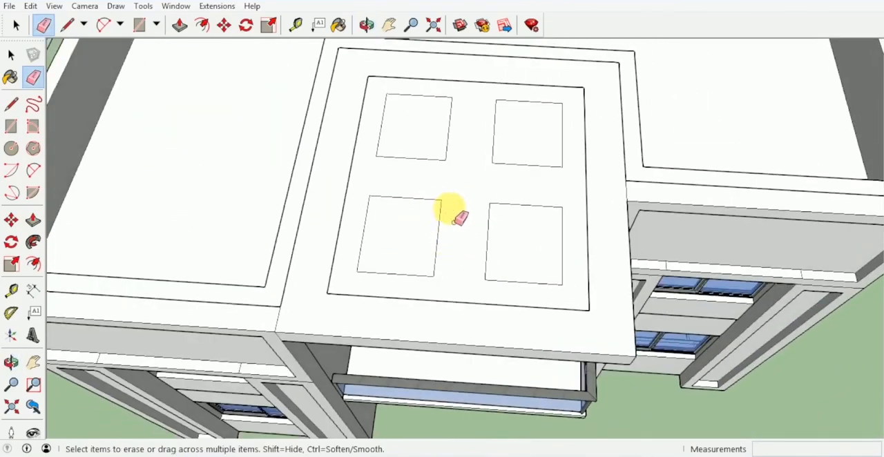
- Thicken the canopy's infill frame around the four inner rectangles by 0.1 m with Push/Pull
{"action": "key", "text": "p"}
{"action": "mouse_move", "coordinate": [460, 219]}
{"action": "middle_mouse_down"}
{"action": "mouse_move", "coordinate": [451, 175]}
{"action": "mouse_move", "coordinate": [479, 227]}
{"action": "middle_mouse_up"}
{"action": "left_click", "coordinate": [462, 187]}
{"action": "type", "text": "."}
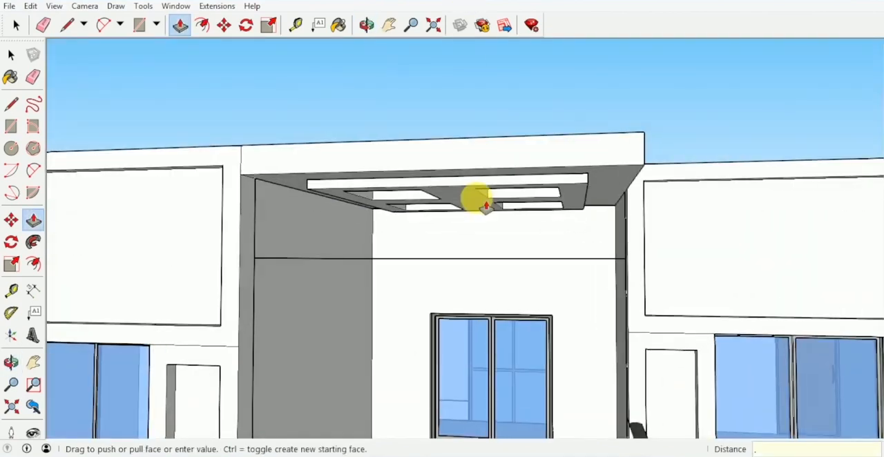
{"action": "type", "text": "1"}
{"action": "key", "text": "Return"}
{"action": "mouse_move", "coordinate": [476, 182]}
{"action": "middle_mouse_down"}
{"action": "mouse_move", "coordinate": [430, 85]}
{"action": "mouse_move", "coordinate": [430, 94]}
{"action": "middle_mouse_up"}
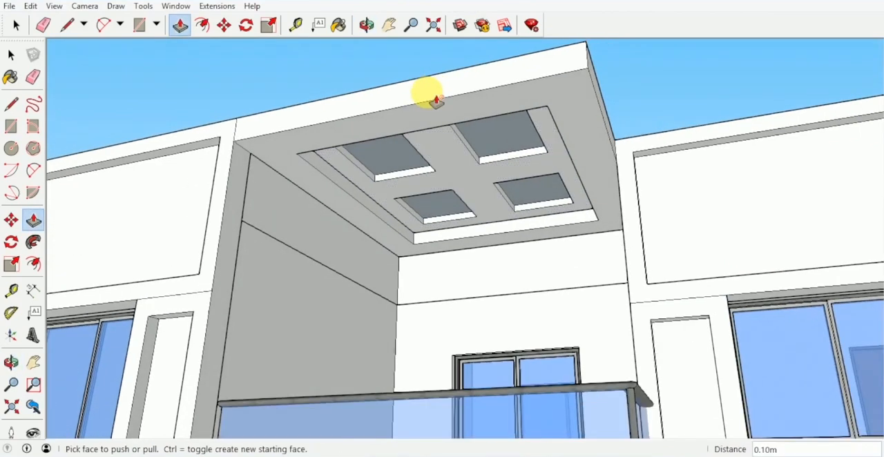
- Try the Metal Seamed material on the canopy's infill frame
{"action": "key", "text": "b"}
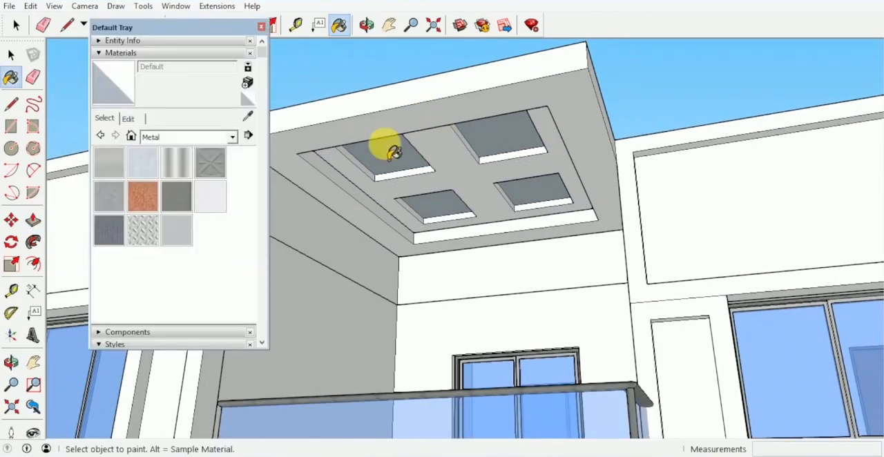
{"action": "left_click", "coordinate": [179, 197]}
{"action": "left_click", "coordinate": [453, 167]}
{"action": "middle_click_drag", "start_coordinate": [449, 165], "coordinate": [498, 138]}
- Paint the canopy's infill frame with the Wood Veneer 01 material
{"action": "left_click", "coordinate": [188, 136]}
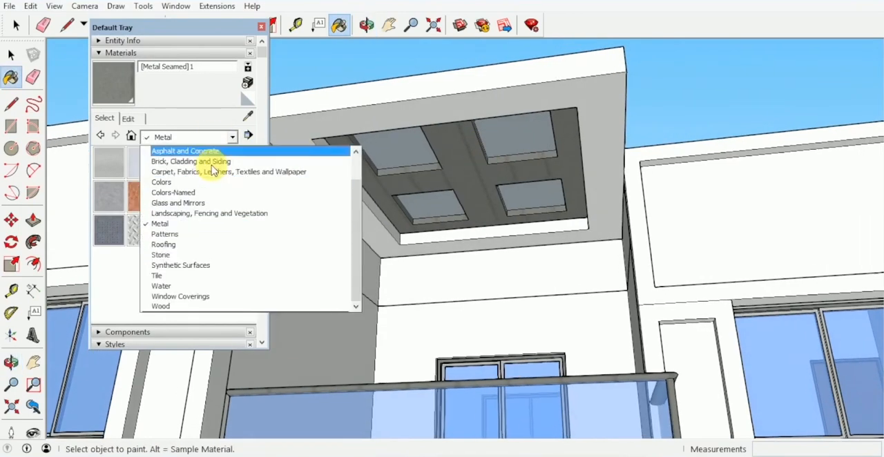
{"action": "left_click", "coordinate": [194, 305]}
{"action": "left_click", "coordinate": [176, 235]}
{"action": "left_click", "coordinate": [474, 177]}
{"action": "middle_click_drag", "start_coordinate": [474, 177], "coordinate": [519, 143]}
- Paint the undersides of the four canopy panes with Translucent Glass Blue
{"action": "left_click", "coordinate": [231, 137]}
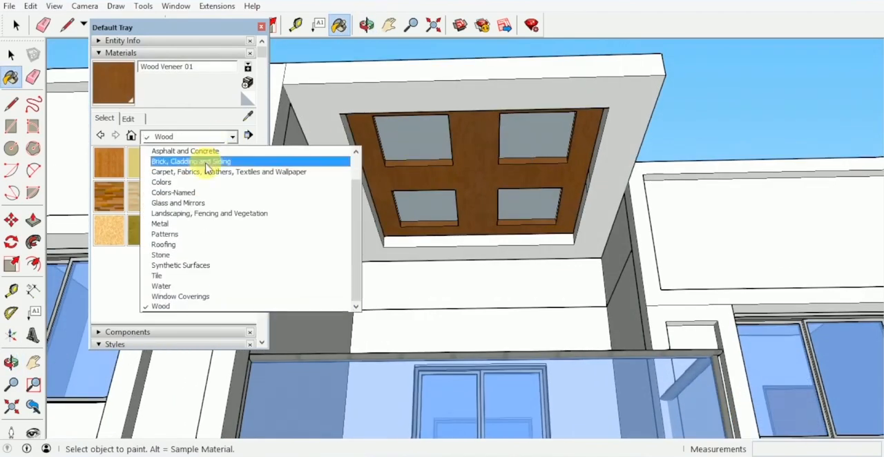
{"action": "left_click", "coordinate": [181, 203]}
{"action": "left_click", "coordinate": [210, 164]}
{"action": "left_click", "coordinate": [401, 141]}
{"action": "left_click", "coordinate": [542, 144]}
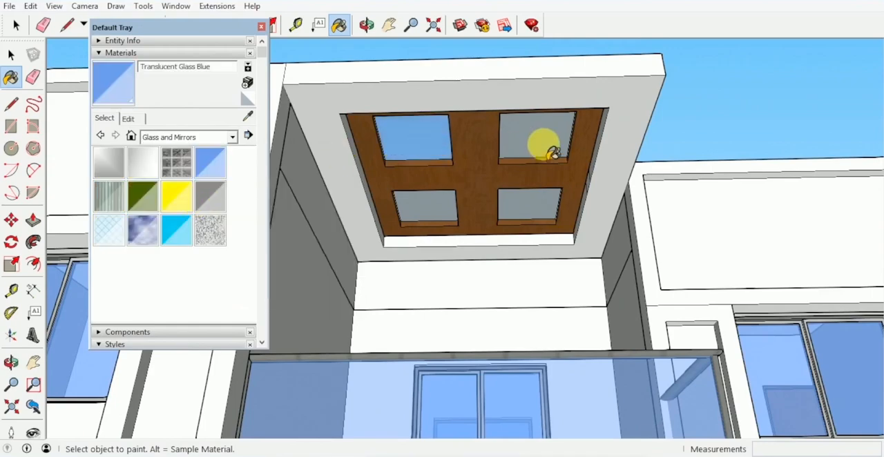
{"action": "left_click", "coordinate": [523, 208]}
{"action": "left_click", "coordinate": [439, 206]}
- Apply the same blue glass to the top faces of the four canopy panes
{"action": "mouse_move", "coordinate": [474, 210]}
{"action": "middle_mouse_down"}
{"action": "mouse_move", "coordinate": [369, 236]}
{"action": "mouse_move", "coordinate": [375, 449]}
{"action": "mouse_move", "coordinate": [521, 277]}
{"action": "middle_mouse_up"}
{"action": "left_click", "coordinate": [521, 277]}
{"action": "left_click", "coordinate": [541, 207]}
{"action": "left_click", "coordinate": [438, 182]}
{"action": "left_click", "coordinate": [421, 245]}
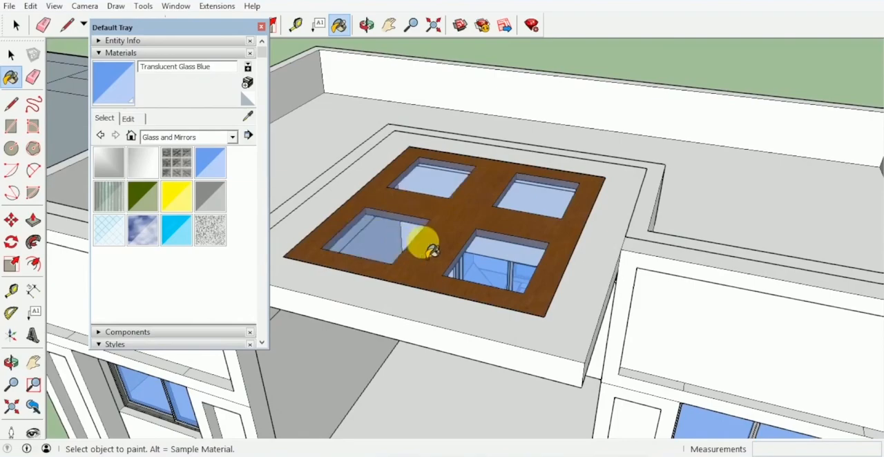
{"action": "mouse_move", "coordinate": [422, 244]}
{"action": "middle_mouse_down"}
{"action": "mouse_move", "coordinate": [537, 126]}
{"action": "mouse_move", "coordinate": [433, 55]}
{"action": "mouse_move", "coordinate": [499, 168]}
{"action": "mouse_move", "coordinate": [322, 65]}
{"action": "middle_mouse_up"}
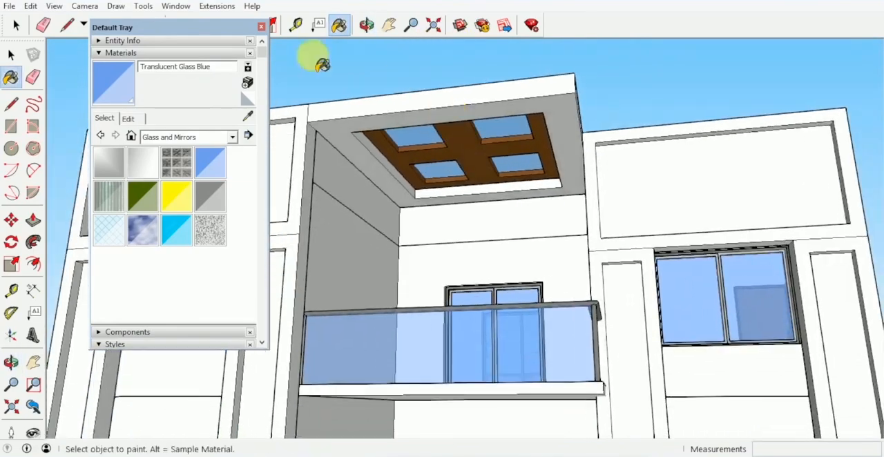
- Close the materials browser and examine the canopy and front facade from below, the front and above
{"action": "left_click", "coordinate": [263, 28]}
{"action": "key", "text": "space"}
{"action": "middle_click_drag", "start_coordinate": [380, 73], "coordinate": [363, 133]}
{"action": "left_click_drag", "start_coordinate": [365, 188], "coordinate": [497, 145]}
{"action": "middle_click_drag", "start_coordinate": [498, 145], "coordinate": [410, 194]}
{"action": "scroll", "coordinate": [495, 148], "scroll_direction": "down", "scroll_amount": 3}
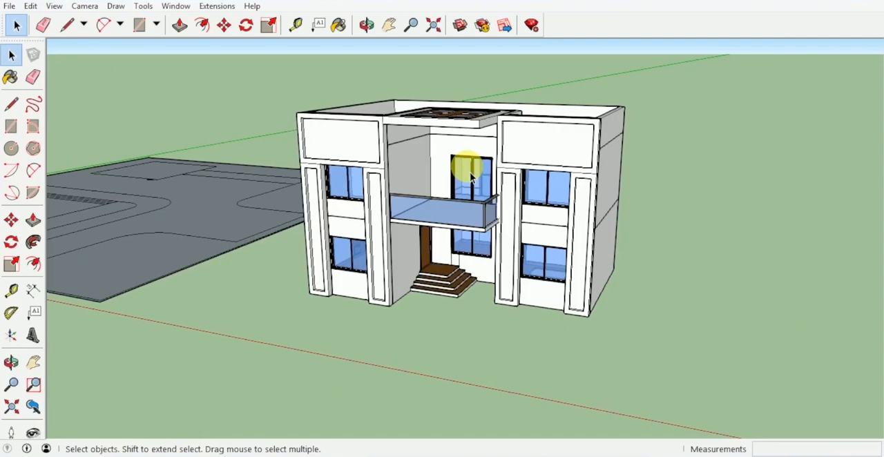
{"action": "middle_click_drag", "start_coordinate": [400, 164], "coordinate": [465, 188]}
{"action": "scroll", "coordinate": [469, 127], "scroll_direction": "up", "scroll_amount": 3}
{"action": "middle_click_drag", "start_coordinate": [470, 127], "coordinate": [463, 143]}
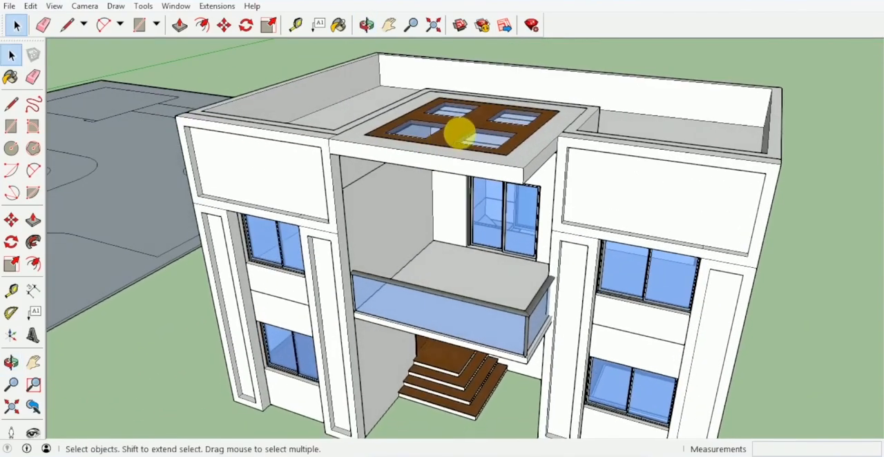
- Combine the front facade with its canopy and the wood-framed glass skylight into one group
{"action": "left_click", "coordinate": [449, 177]}
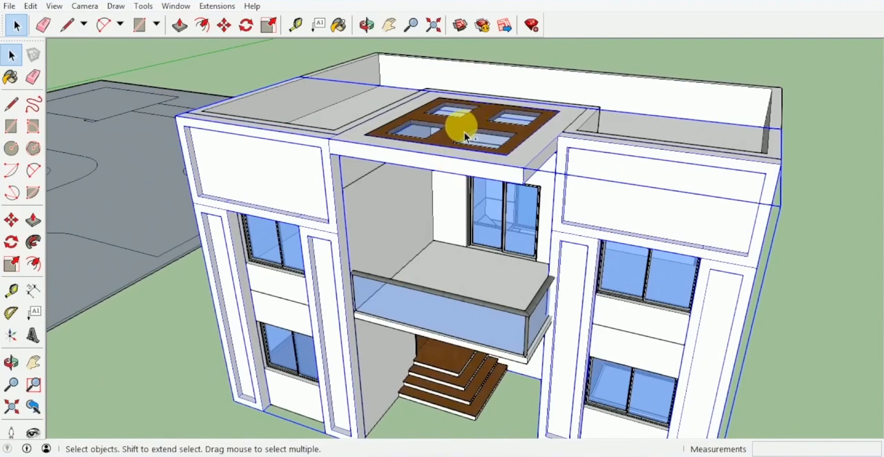
{"action": "left_click", "coordinate": [465, 136]}
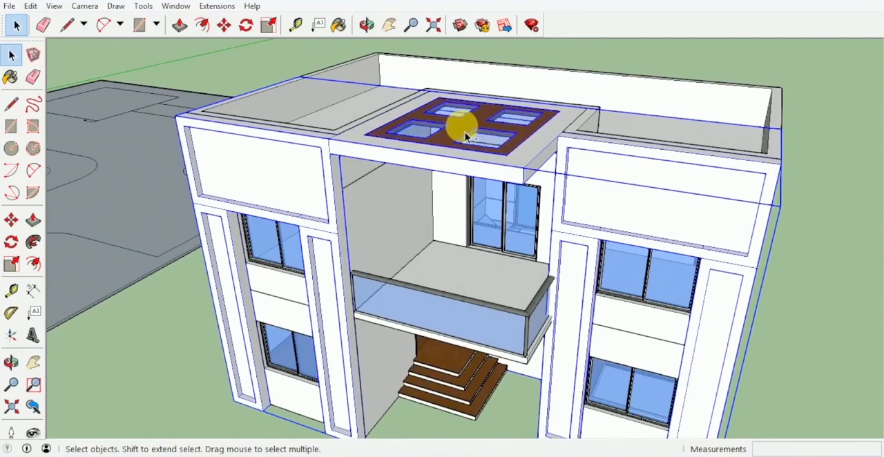
{"action": "middle_click_drag", "start_coordinate": [466, 136], "coordinate": [467, 57]}
{"action": "scroll", "coordinate": [450, 134], "scroll_direction": "up", "scroll_amount": 5}
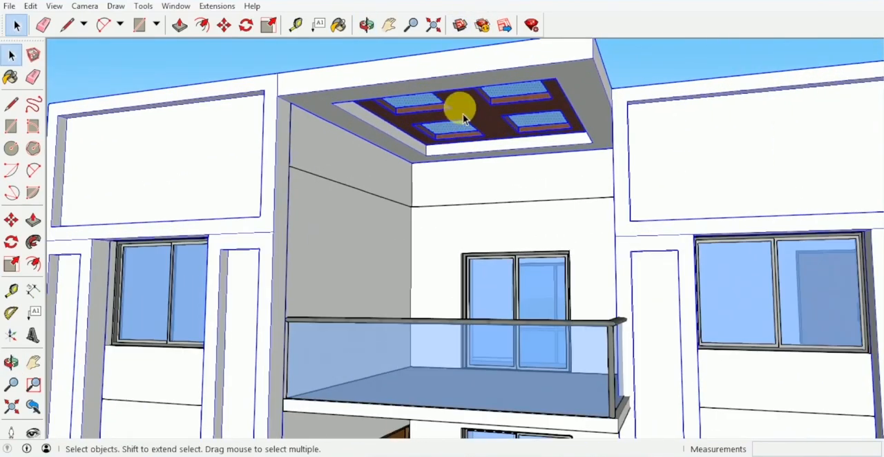
{"action": "right_click", "coordinate": [464, 117]}
{"action": "left_click", "coordinate": [538, 232]}
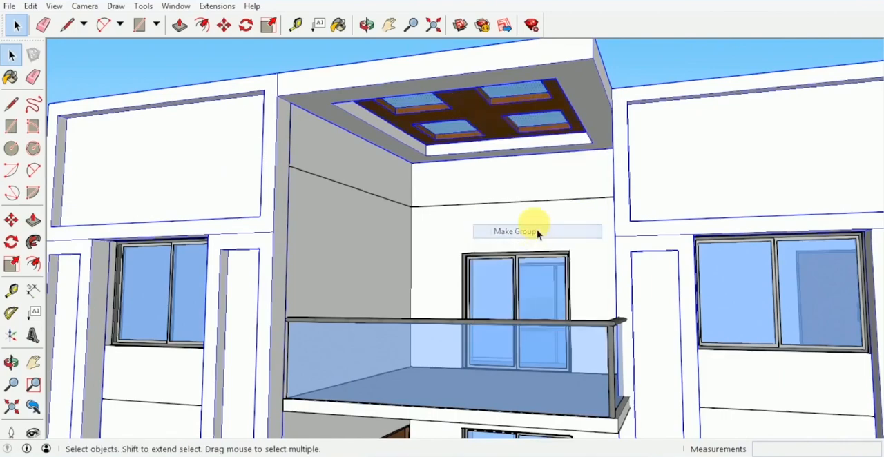
- Select all parts of the house, leaving out the neighbouring site plan, and make them a single group
{"action": "scroll", "coordinate": [515, 171], "scroll_direction": "down", "scroll_amount": 8}
{"action": "middle_click_drag", "start_coordinate": [515, 171], "coordinate": [529, 261]}
{"action": "left_click", "coordinate": [731, 303]}
{"action": "scroll", "coordinate": [580, 247], "scroll_direction": "down", "scroll_amount": 1}
{"action": "middle_click_drag", "start_coordinate": [580, 247], "coordinate": [598, 209], "text": "shift"}
{"action": "middle_click_drag", "start_coordinate": [573, 158], "coordinate": [627, 335]}
{"action": "mouse_move", "coordinate": [665, 367]}
{"action": "left_mouse_down"}
{"action": "mouse_move", "coordinate": [545, 303]}
{"action": "mouse_move", "coordinate": [331, 132]}
{"action": "mouse_move", "coordinate": [305, 89]}
{"action": "left_mouse_up"}
{"action": "mouse_move", "coordinate": [304, 90]}
{"action": "middle_mouse_down"}
{"action": "mouse_move", "coordinate": [371, 197]}
{"action": "mouse_move", "coordinate": [405, 198]}
{"action": "mouse_move", "coordinate": [410, 185]}
{"action": "middle_mouse_up"}
{"action": "right_click", "coordinate": [410, 186]}
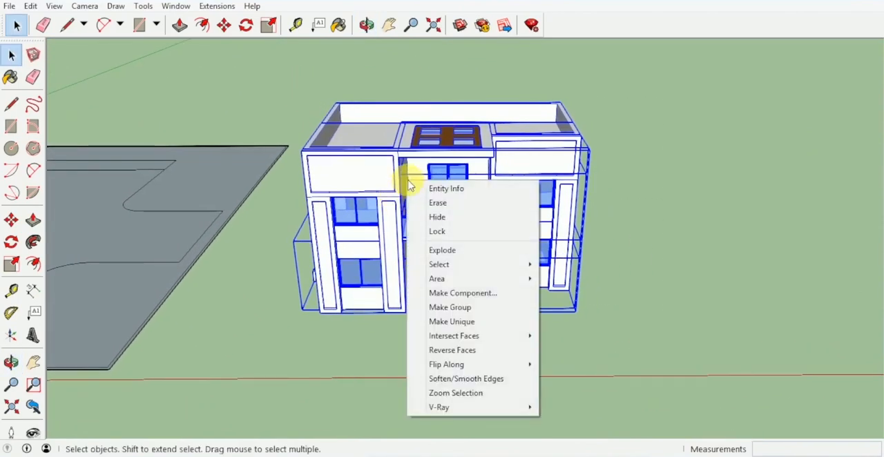
{"action": "left_click", "coordinate": [491, 313]}
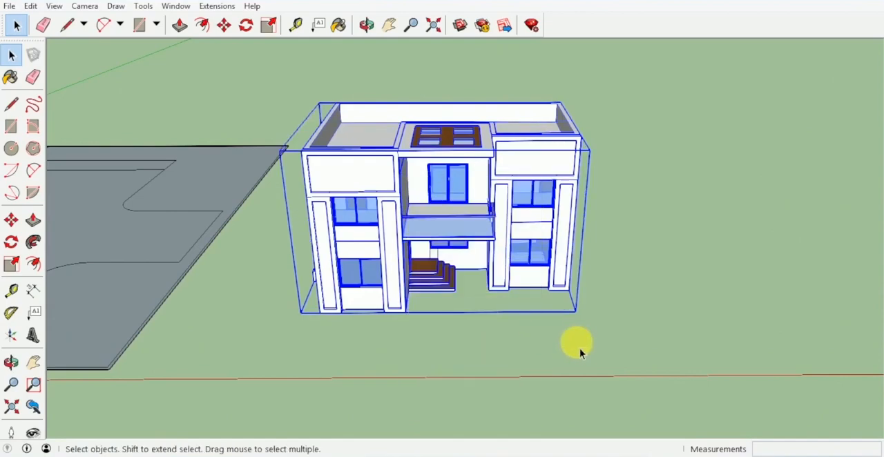
{"action": "left_click", "coordinate": [574, 346]}
- Examine the grouped house from the front and at an angle, including the balcony, entrance steps and windows
{"action": "middle_click_drag", "start_coordinate": [574, 345], "coordinate": [616, 330]}
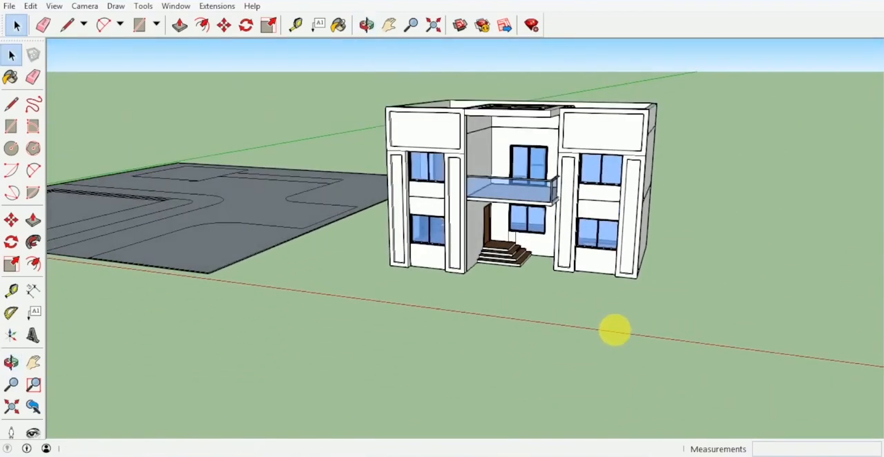
{"action": "scroll", "coordinate": [543, 174], "scroll_direction": "up", "scroll_amount": 3}
{"action": "middle_click_drag", "start_coordinate": [543, 174], "coordinate": [511, 215]}
{"action": "scroll", "coordinate": [579, 217], "scroll_direction": "up", "scroll_amount": 3}
{"action": "middle_click_drag", "start_coordinate": [579, 217], "coordinate": [643, 219]}
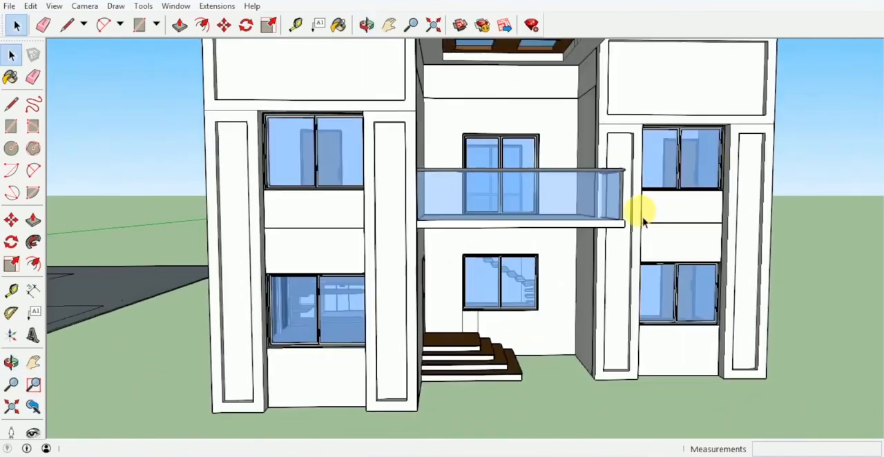
{"action": "scroll", "coordinate": [622, 223], "scroll_direction": "down", "scroll_amount": 4}
{"action": "middle_click_drag", "start_coordinate": [584, 235], "coordinate": [491, 273], "text": "shift"}
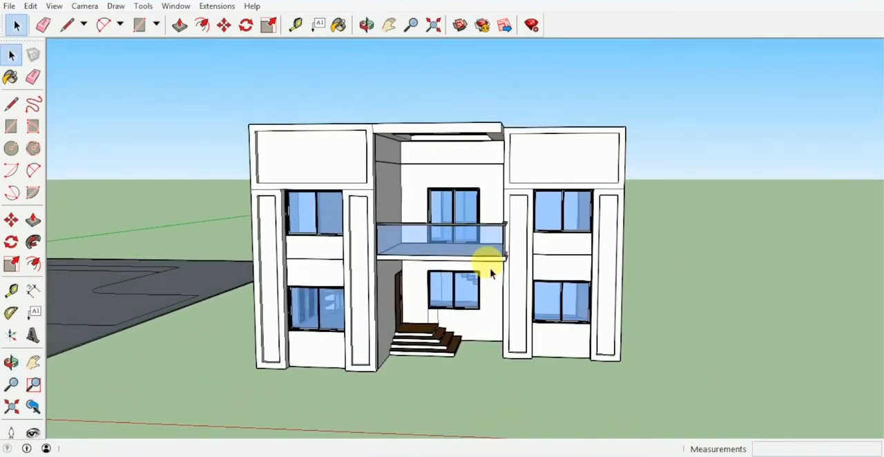